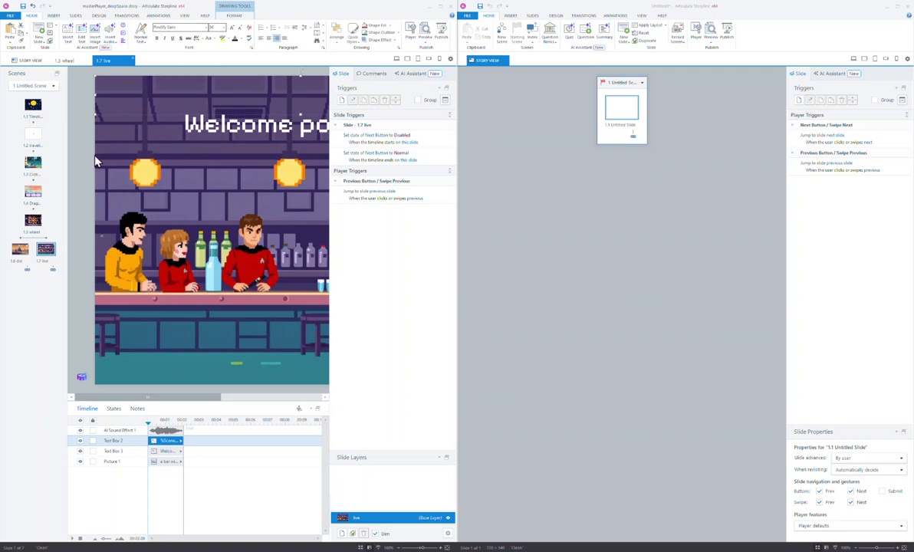
Select the bar-scene picture on slide 1.7 live in the deep-space project.
click(96, 164)
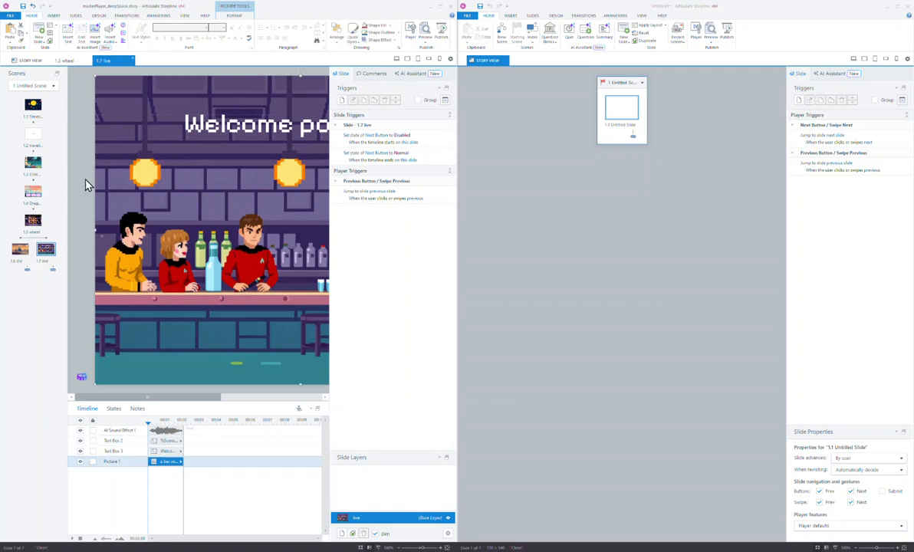
Preview the Generate AI Image dialog, close it, and open slide 1.1 Timeline based.
click(86, 185)
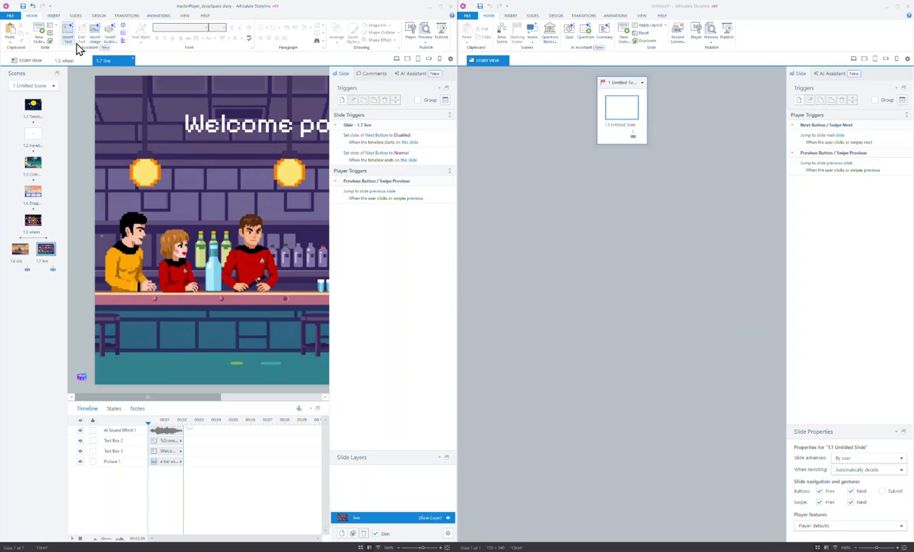
click(103, 37)
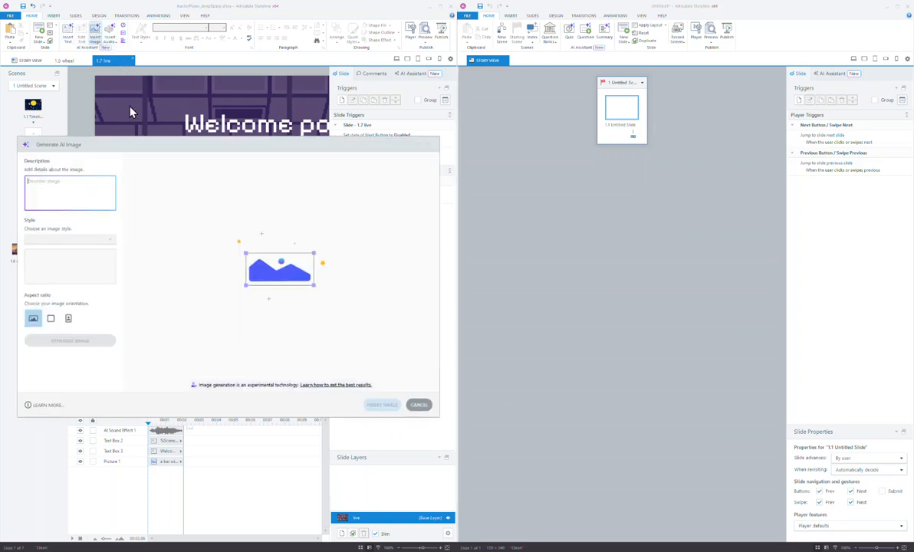
click(432, 145)
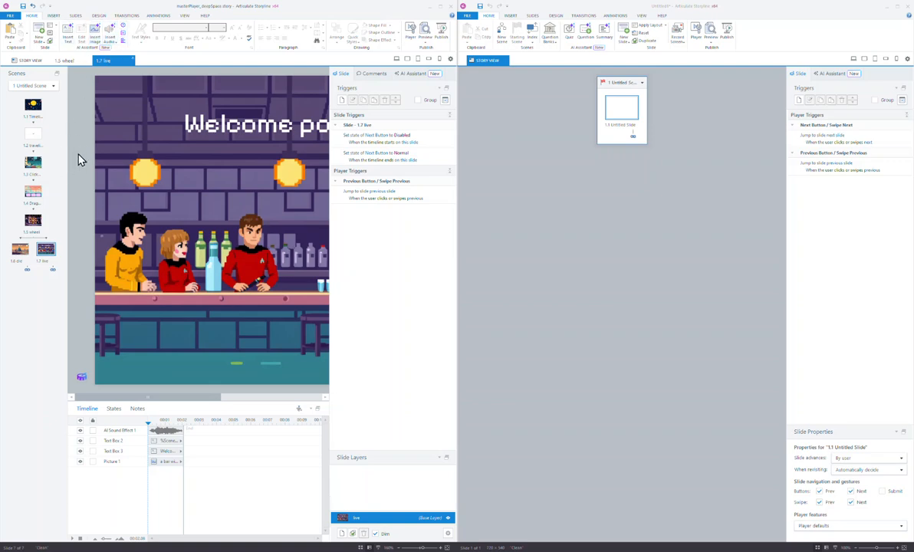
click(32, 105)
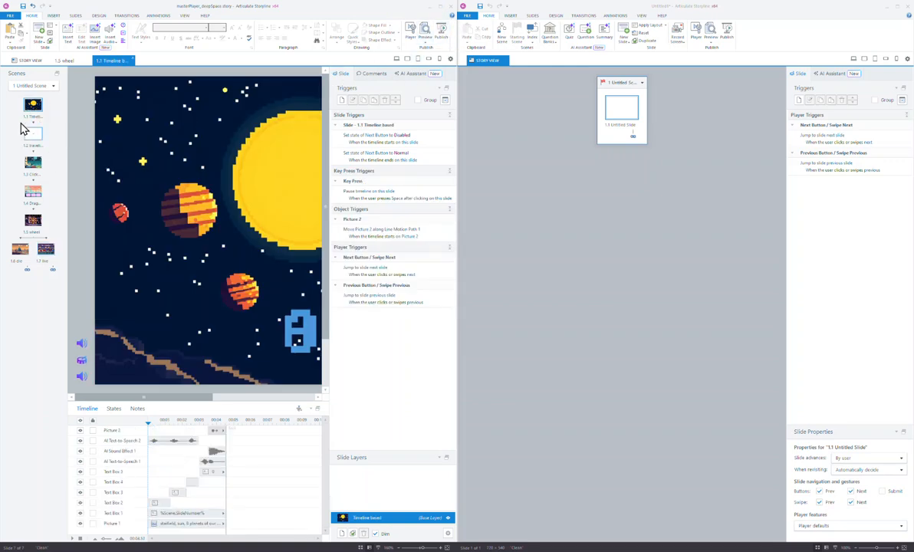
Switch to Slide Master view and select the top Clean master.
click(185, 18)
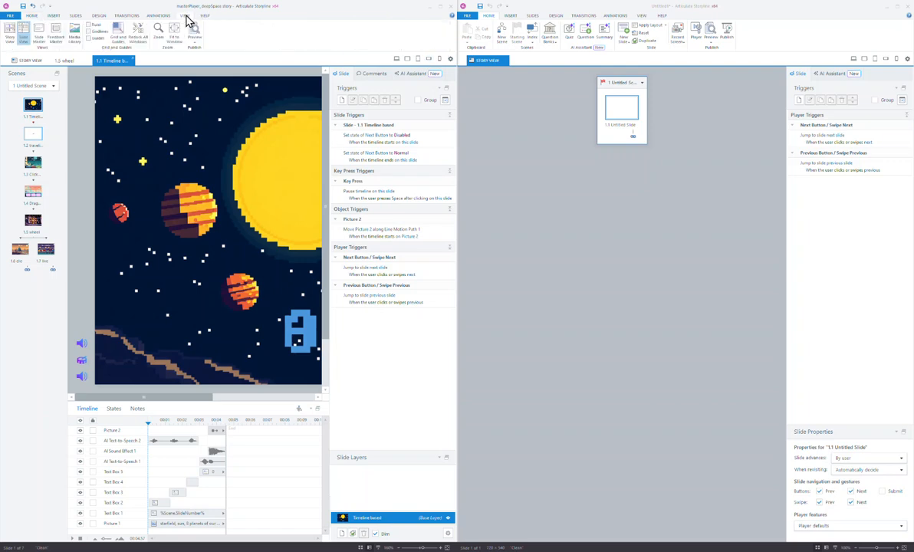
click(42, 34)
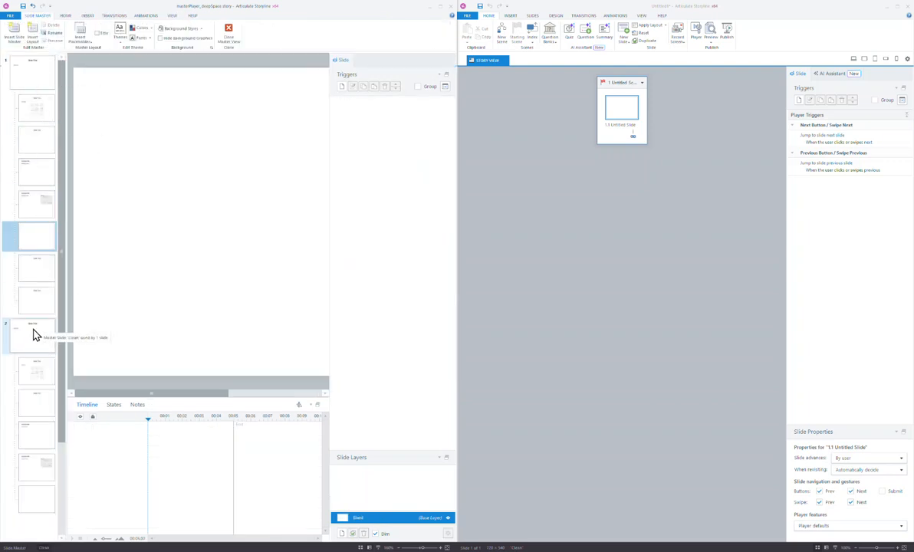
click(42, 71)
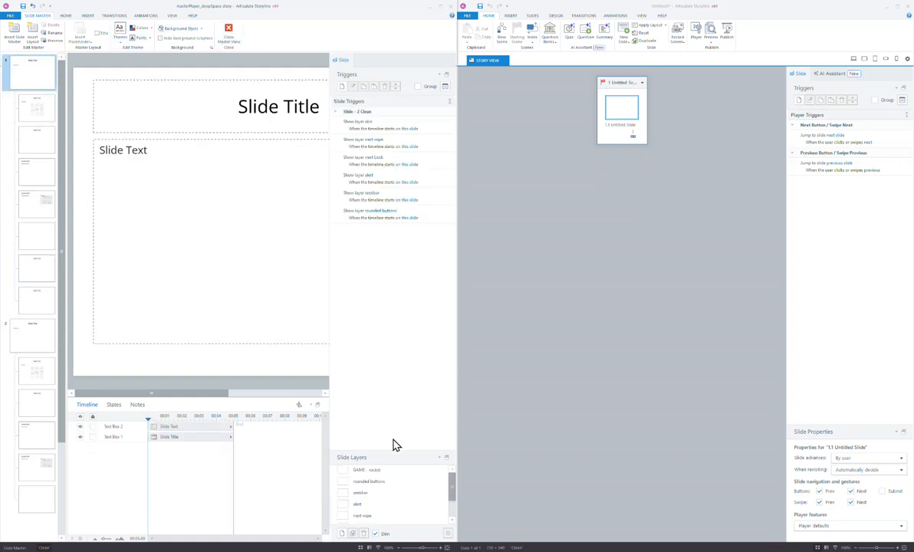
Enlarge the Slide Layers panel so all seven master layers are visible.
drag(399, 450, 405, 380)
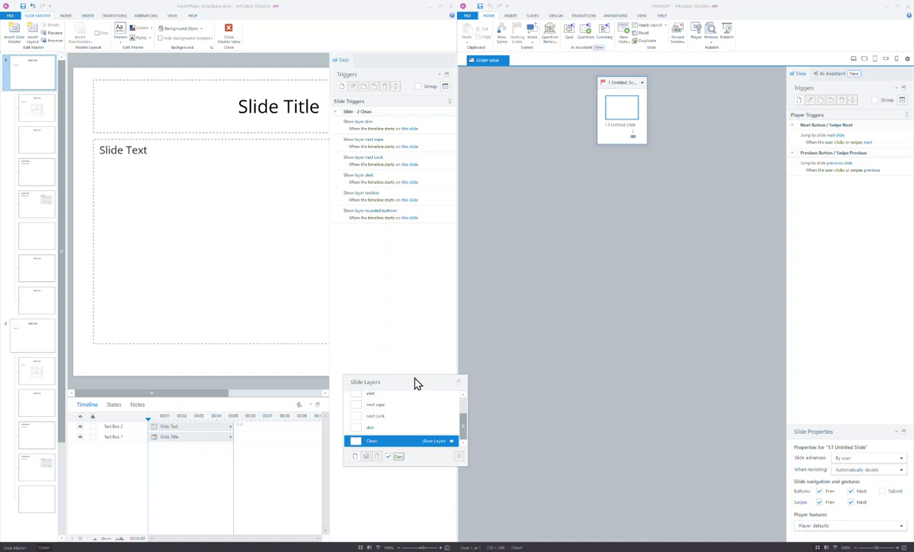
click(458, 383)
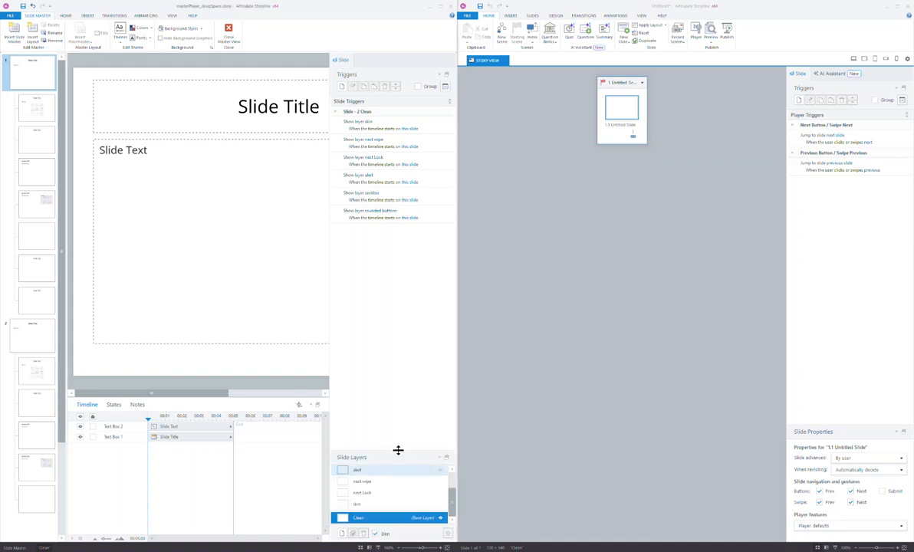
drag(399, 451, 407, 384)
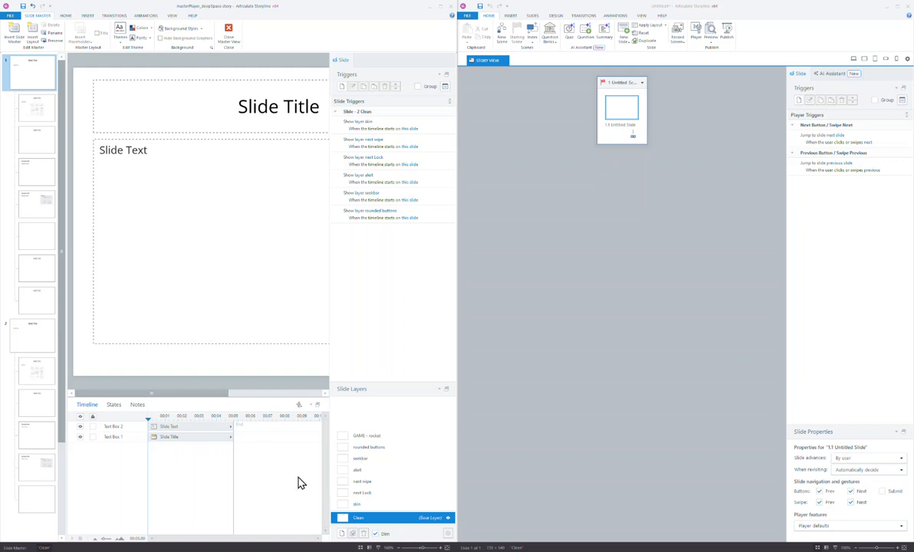
drag(219, 397, 338, 399)
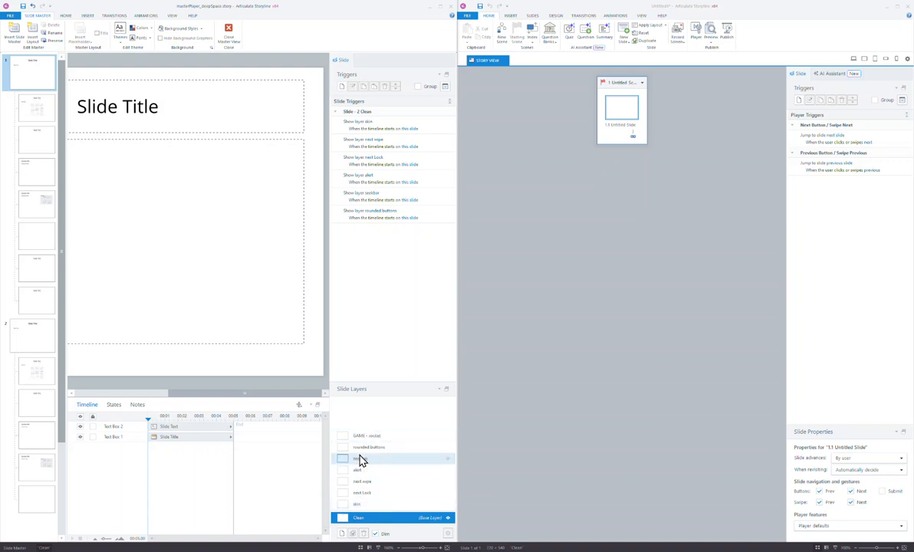
click(642, 16)
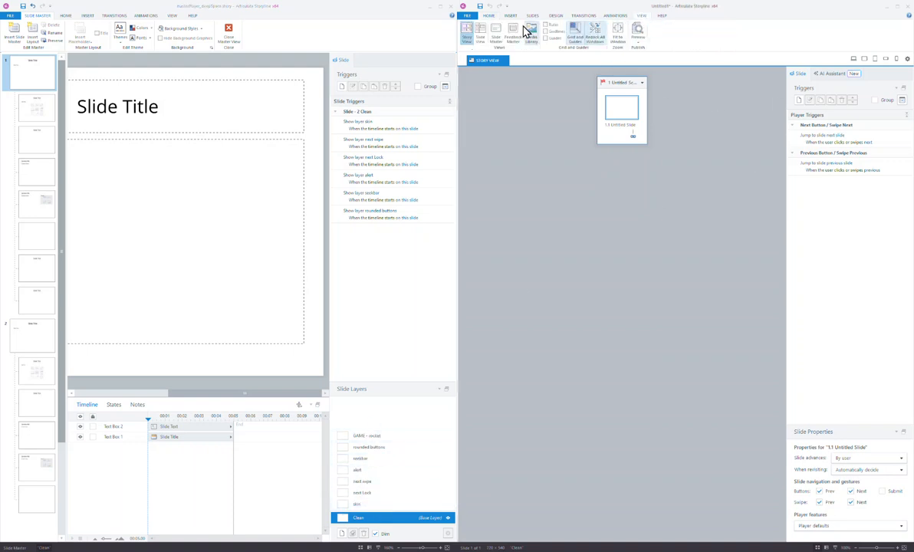
Open the new project's top slide master, test-paste the skin trigger, then delete it.
click(495, 33)
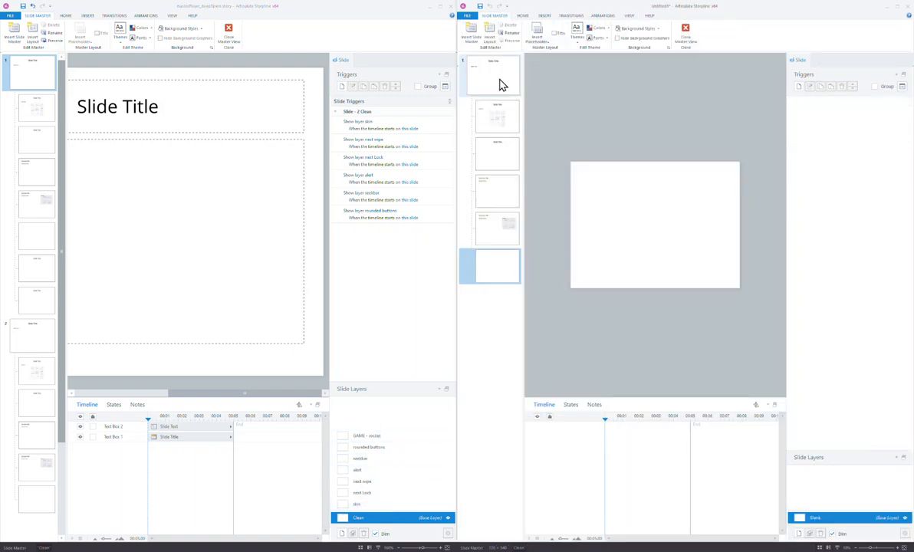
click(501, 83)
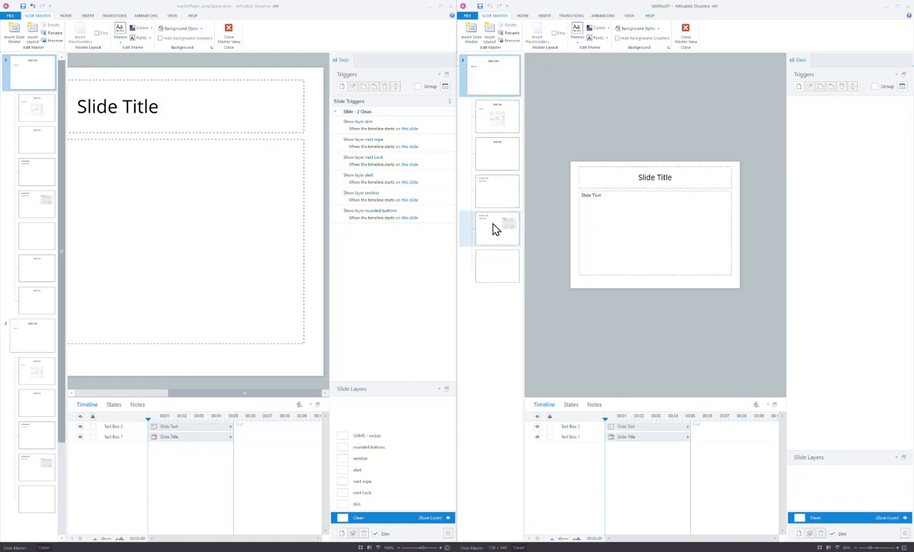
click(405, 117)
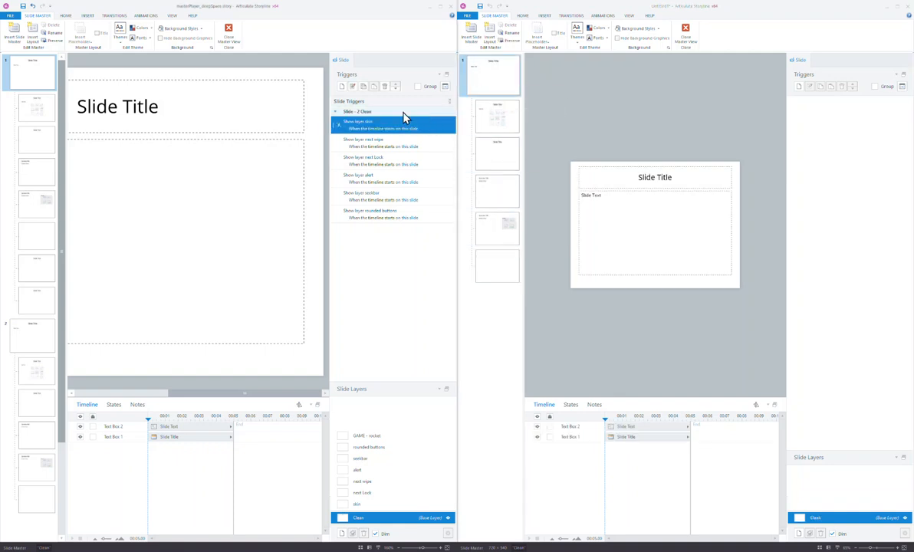
click(363, 86)
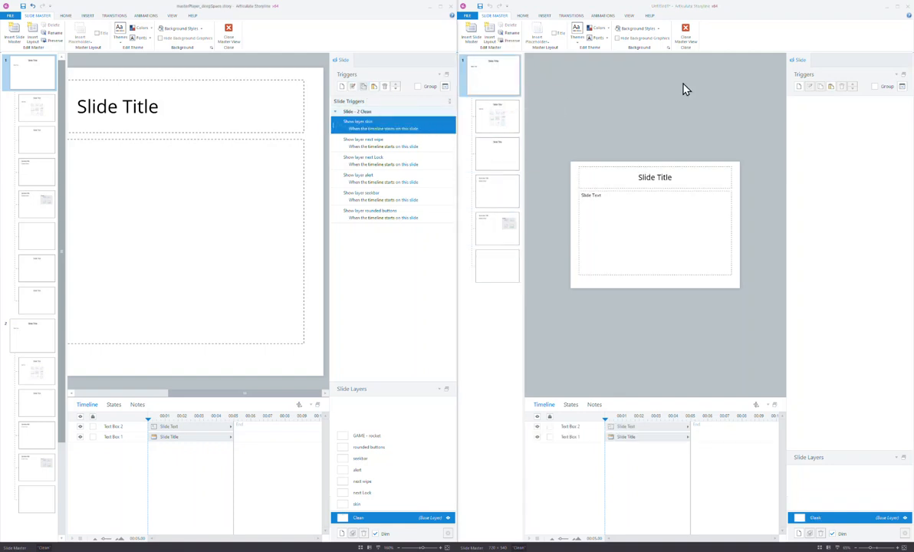
click(831, 87)
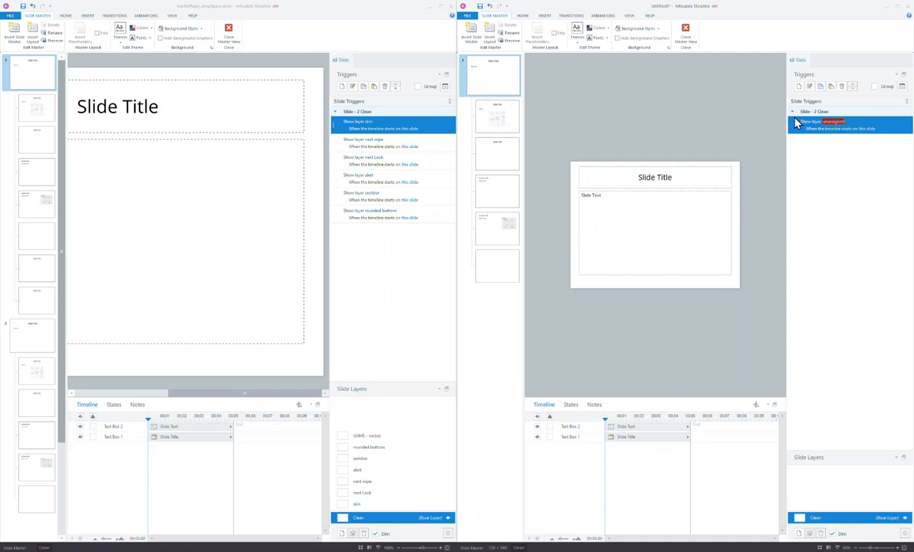
click(842, 87)
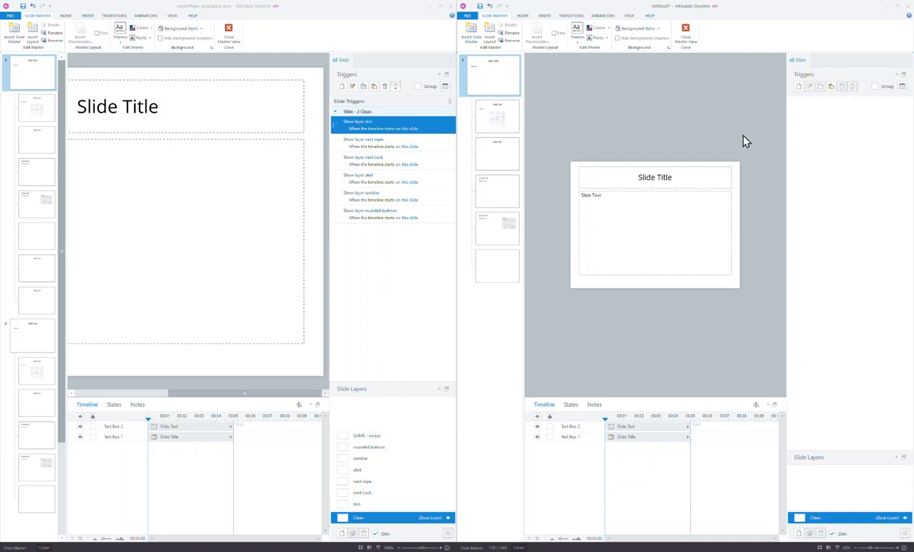
Copy the seven layers, GAME - rocket through skin, into the new master.
click(417, 437)
shift+click(400, 505)
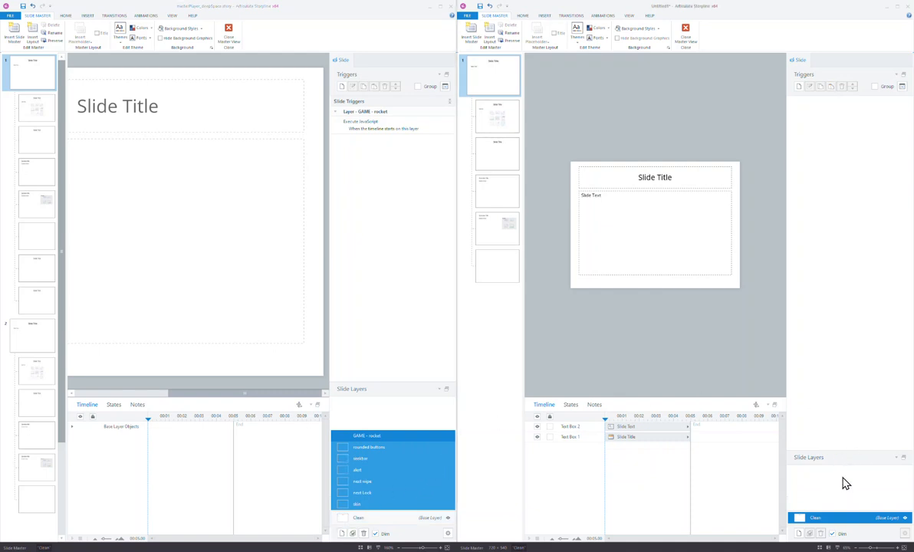
key(ctrl+v)
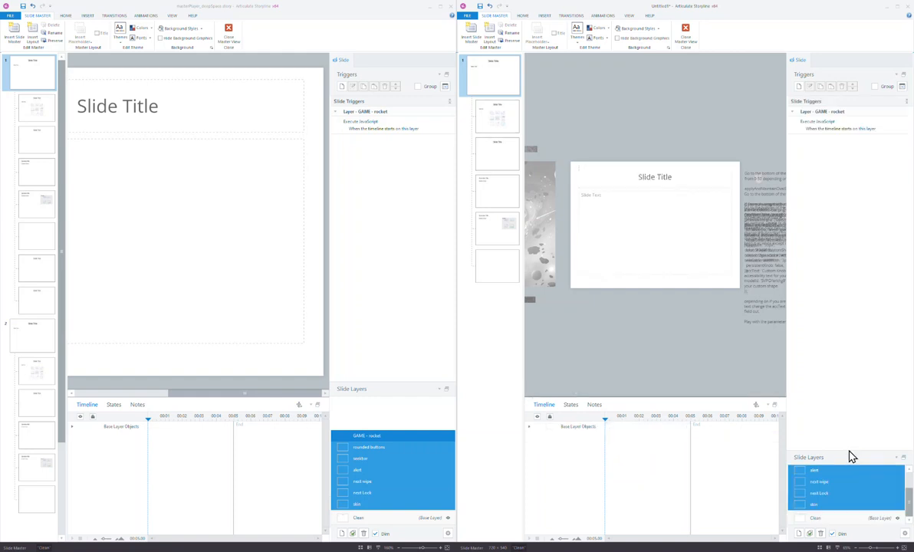
drag(849, 451, 849, 423)
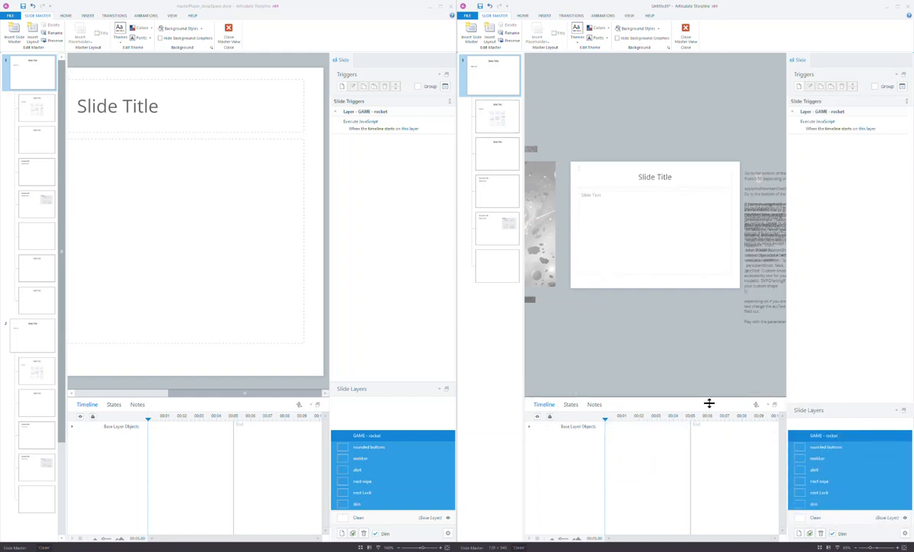
click(815, 518)
click(401, 520)
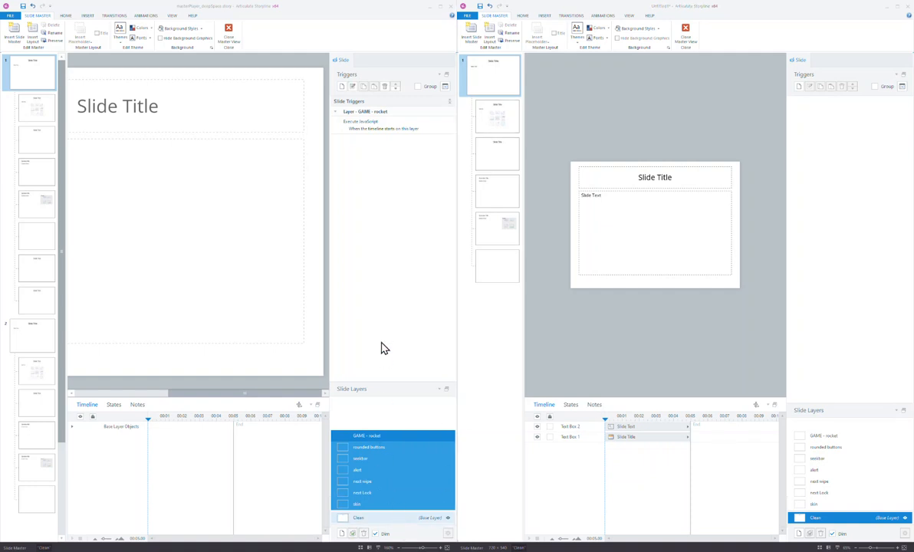
Paste the six show-layer triggers and point the first two at skin and next wipe.
shift+click(434, 217)
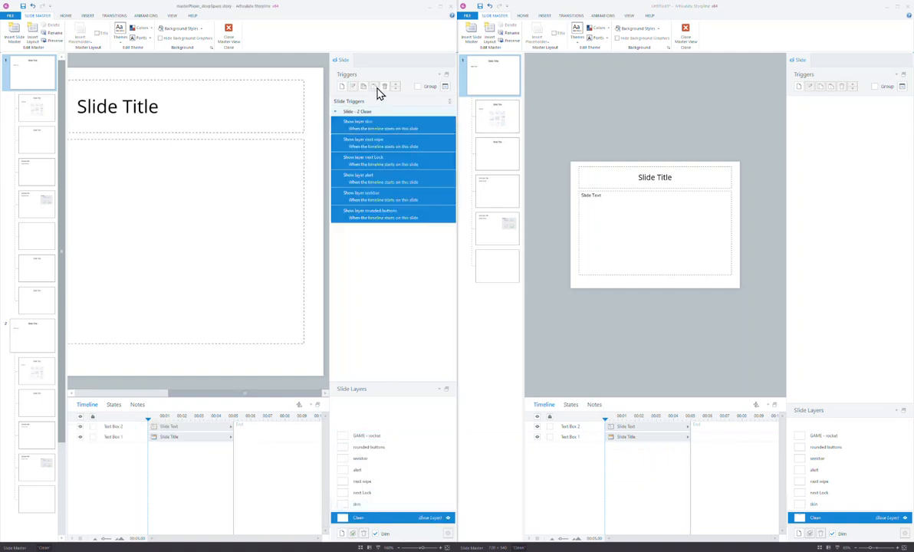
click(834, 86)
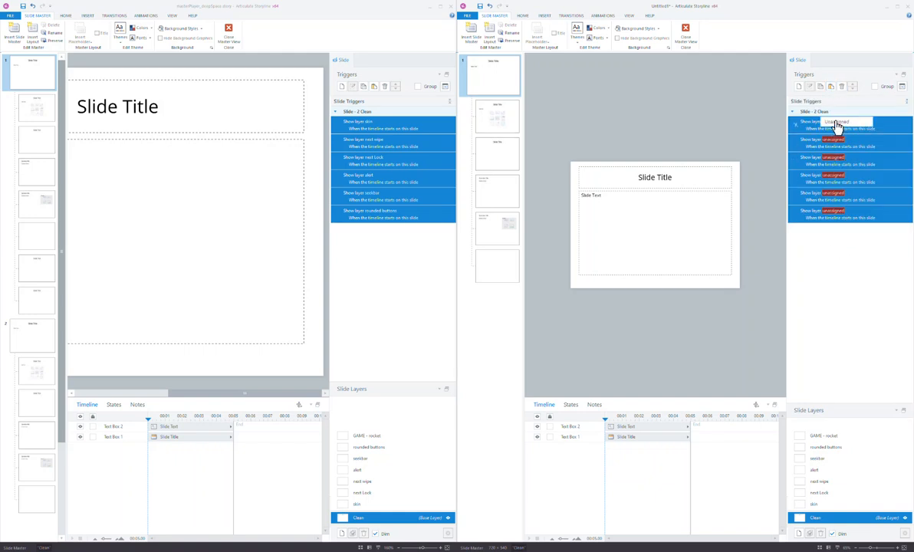
click(833, 122)
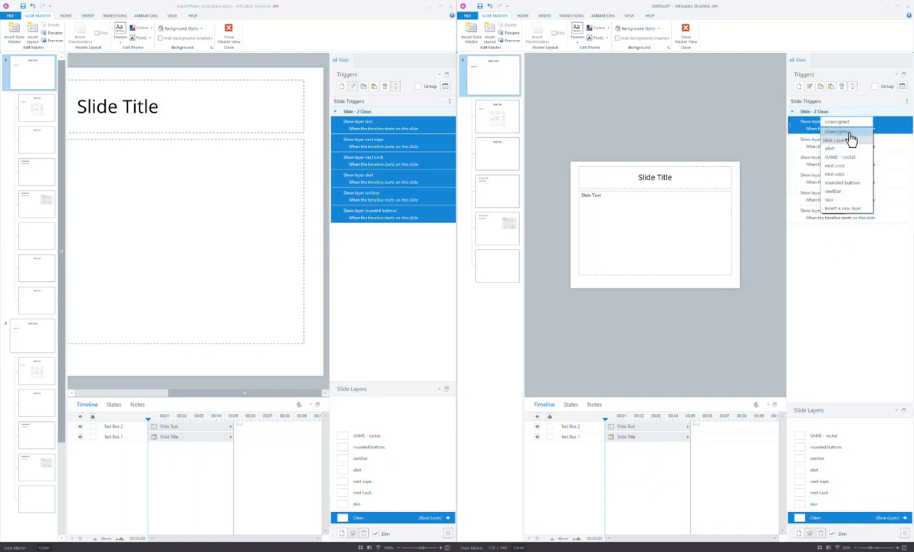
click(844, 200)
click(840, 143)
click(840, 143)
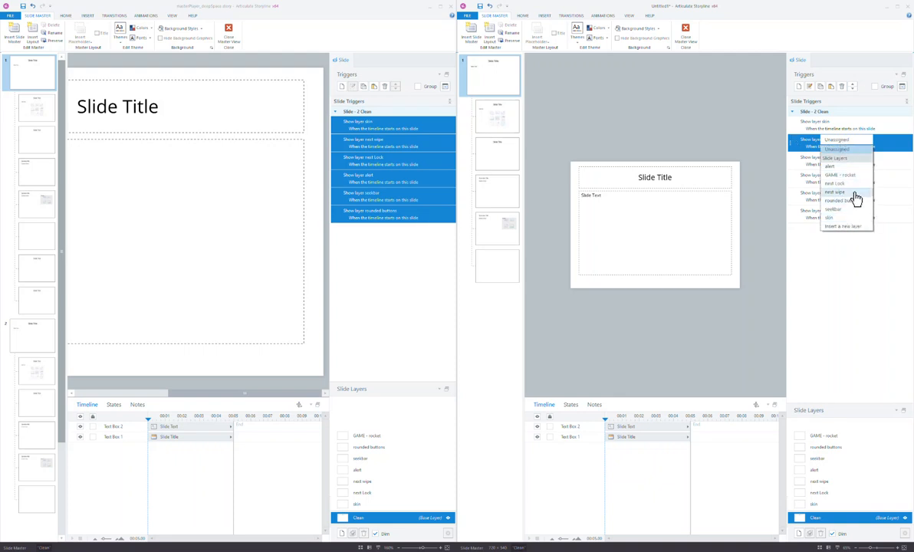
click(851, 195)
Point the remaining triggers at next Lock, alert, seektor and rounded buttons.
click(836, 158)
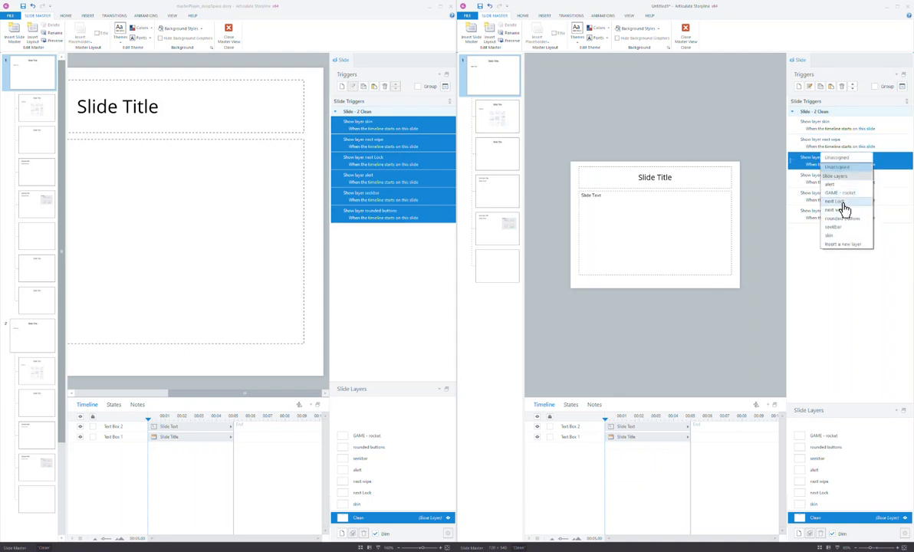
click(836, 201)
click(841, 181)
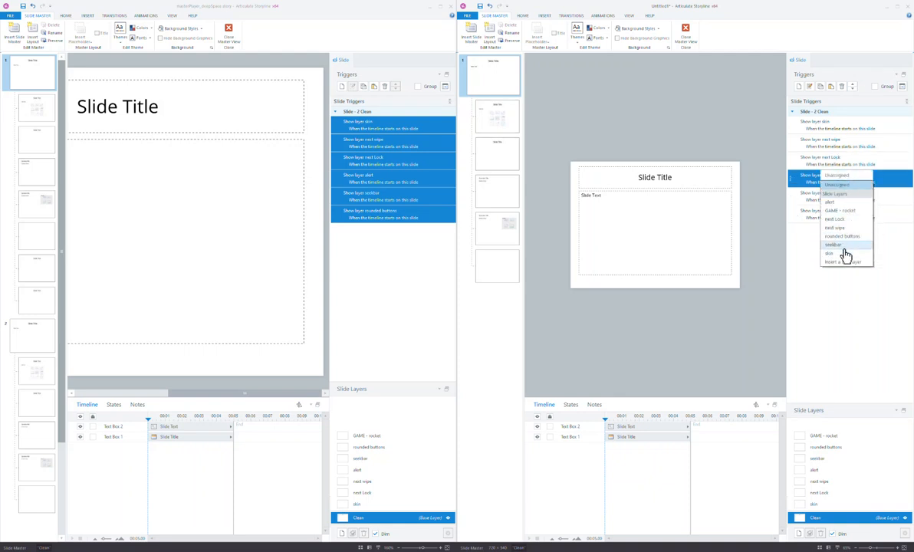
click(847, 210)
click(833, 193)
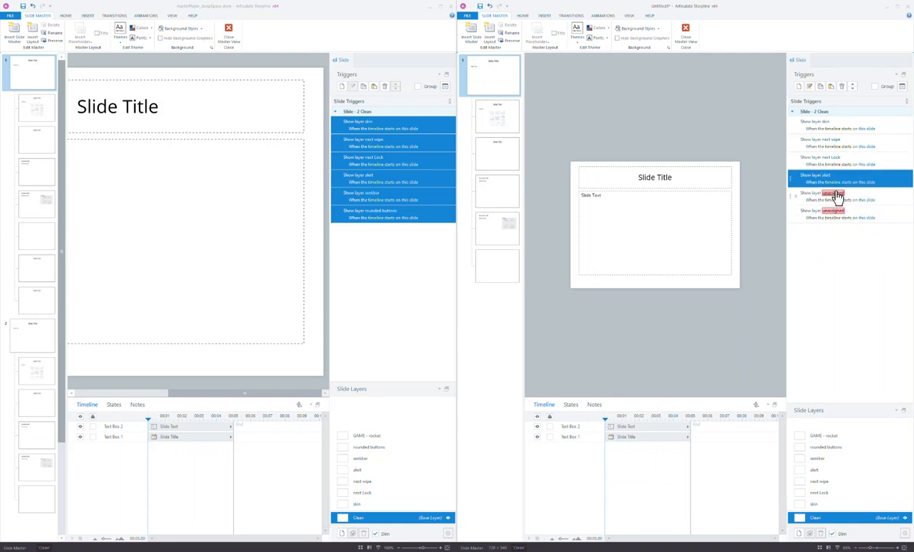
click(843, 264)
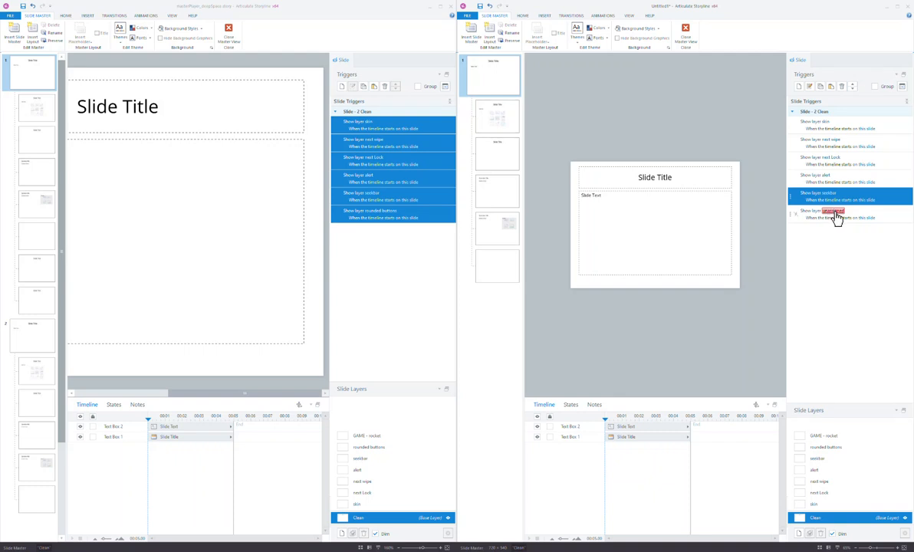
click(835, 212)
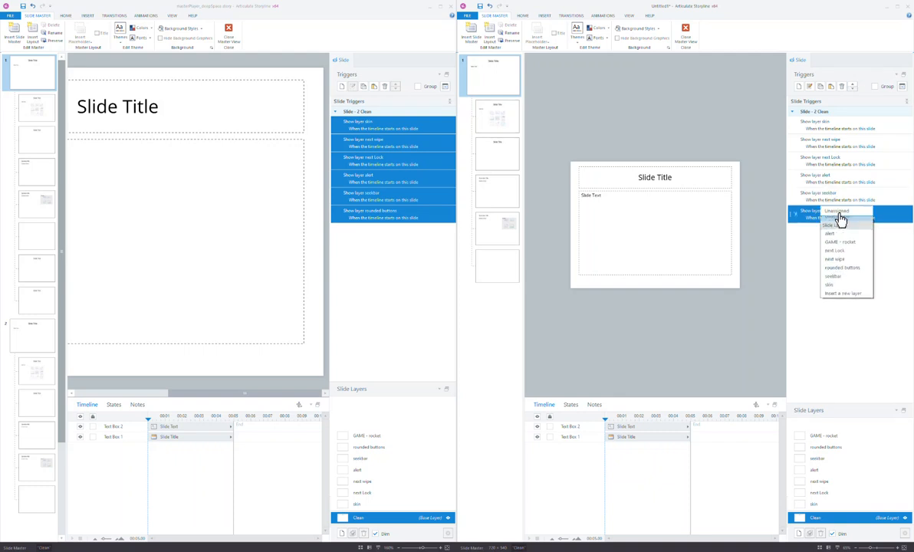
click(844, 272)
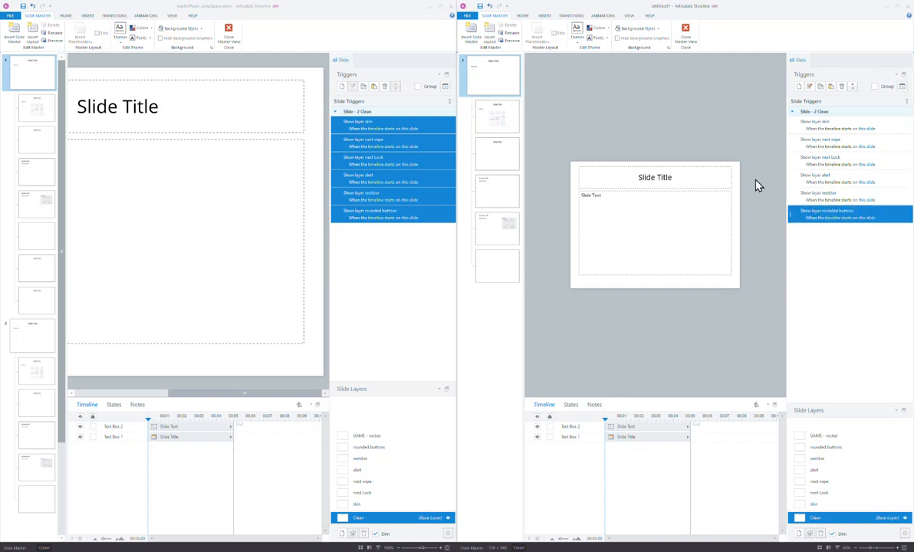
click(853, 435)
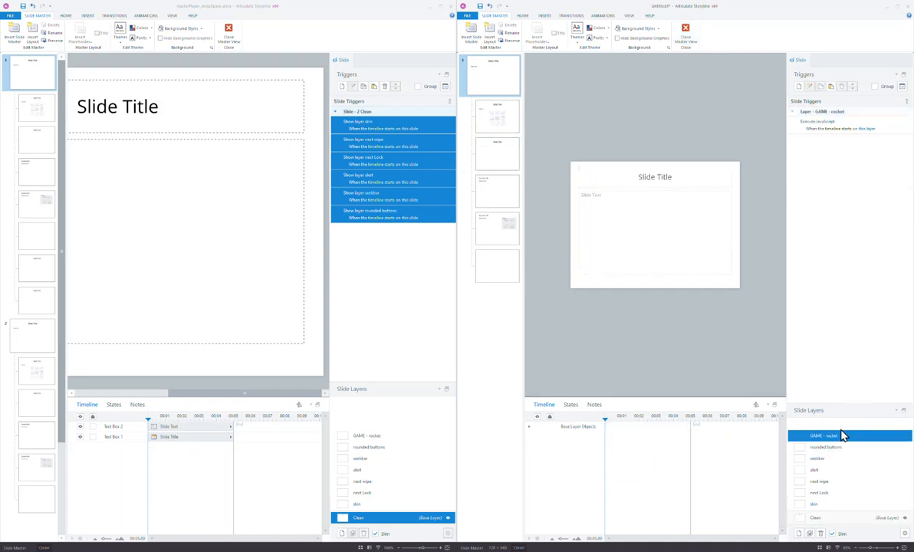
Delete the GAME - rocket layer and its Execute JavaScript trigger from both projects.
click(874, 123)
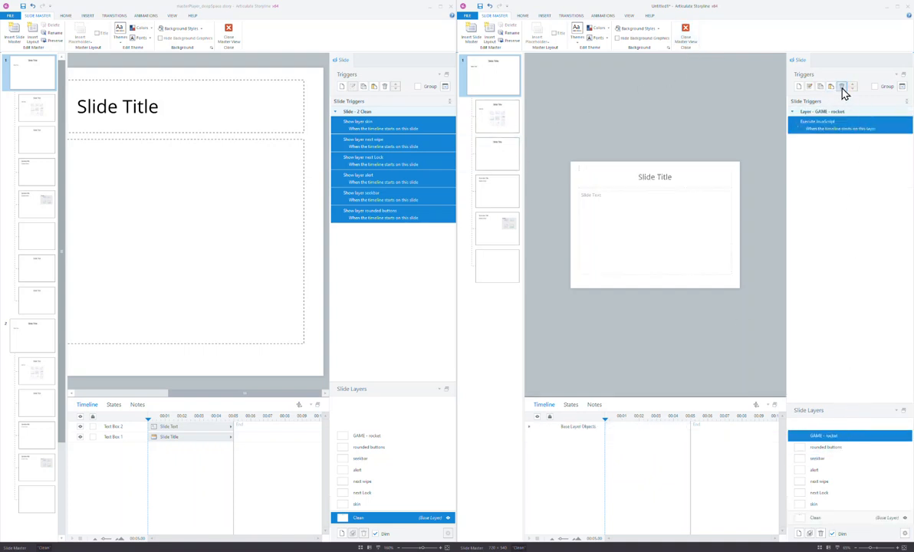
click(842, 87)
click(399, 437)
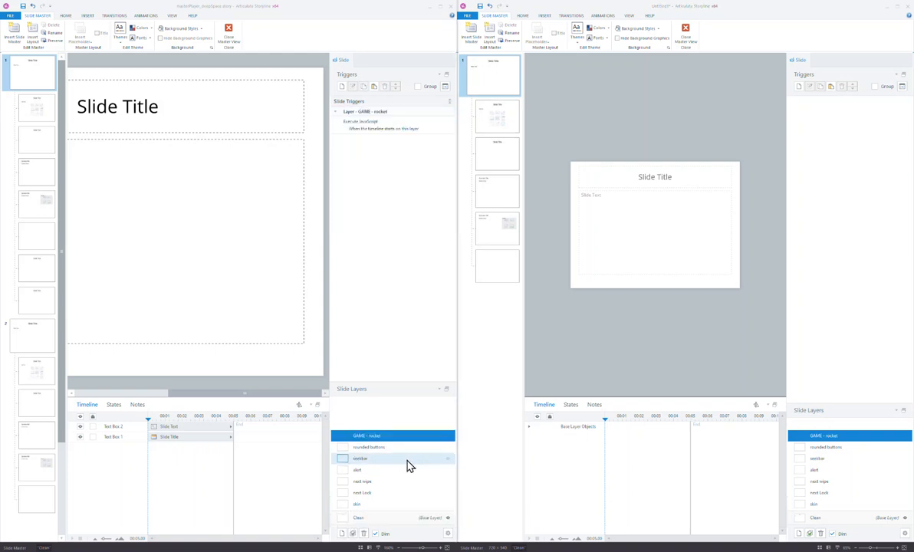
click(364, 533)
click(239, 303)
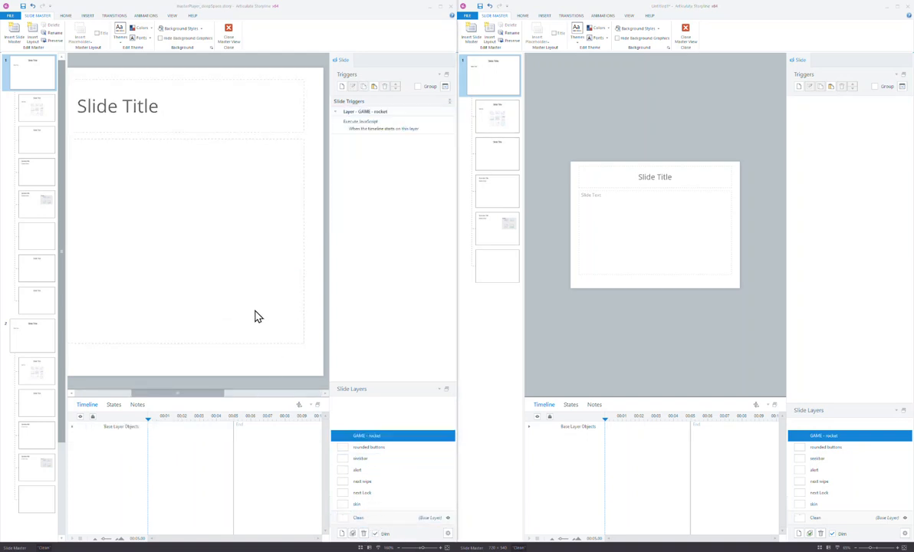
click(383, 519)
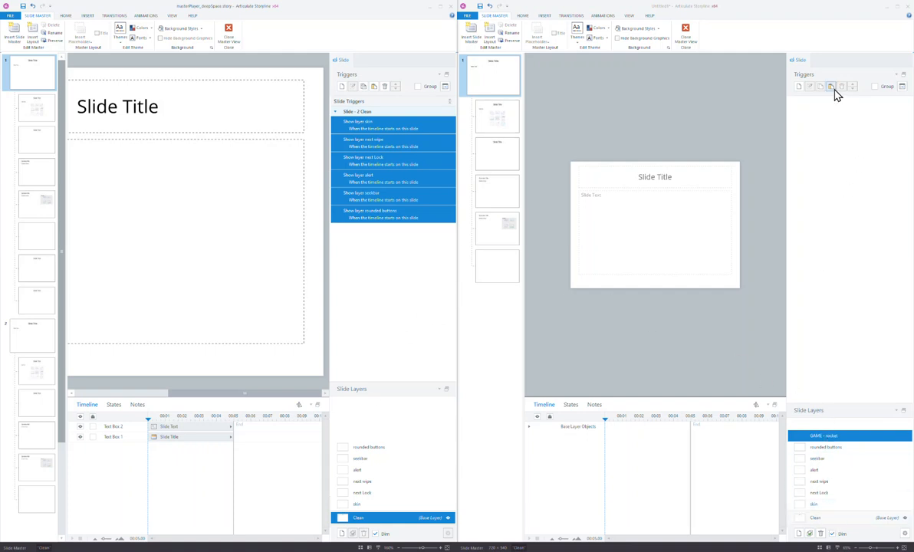
click(820, 535)
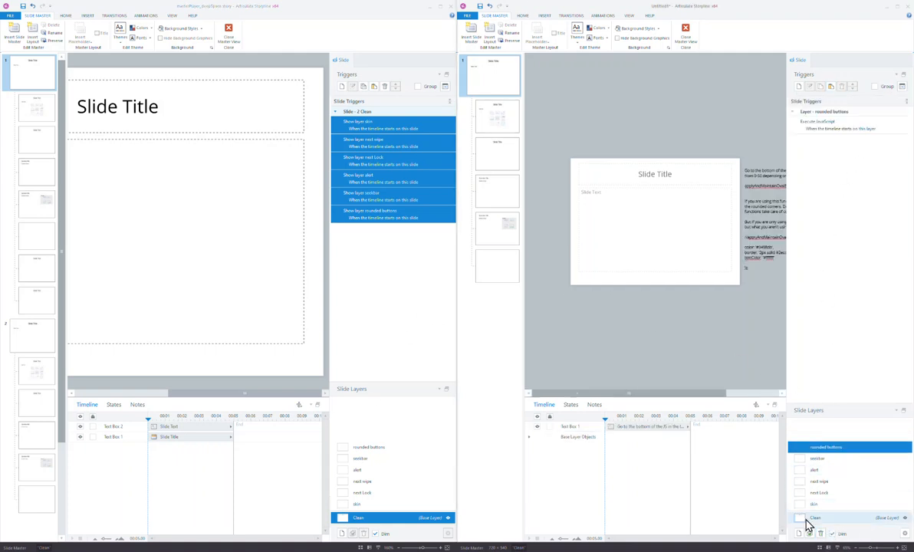
Open the skin layer and select its small tabs picture.
click(836, 520)
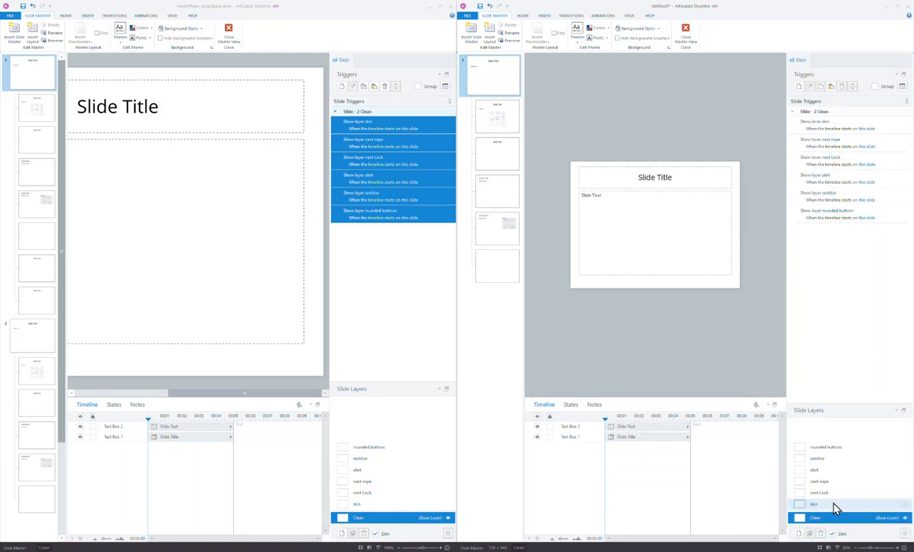
click(837, 506)
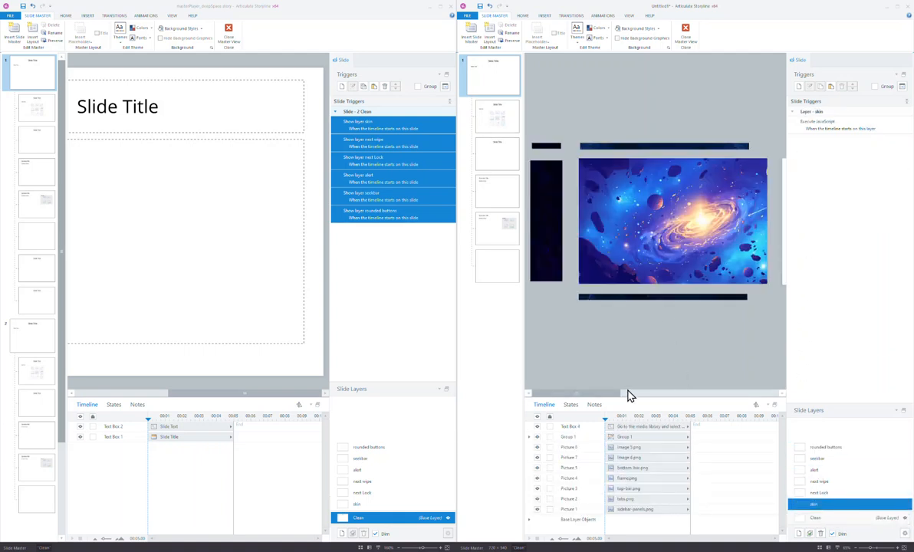
click(555, 145)
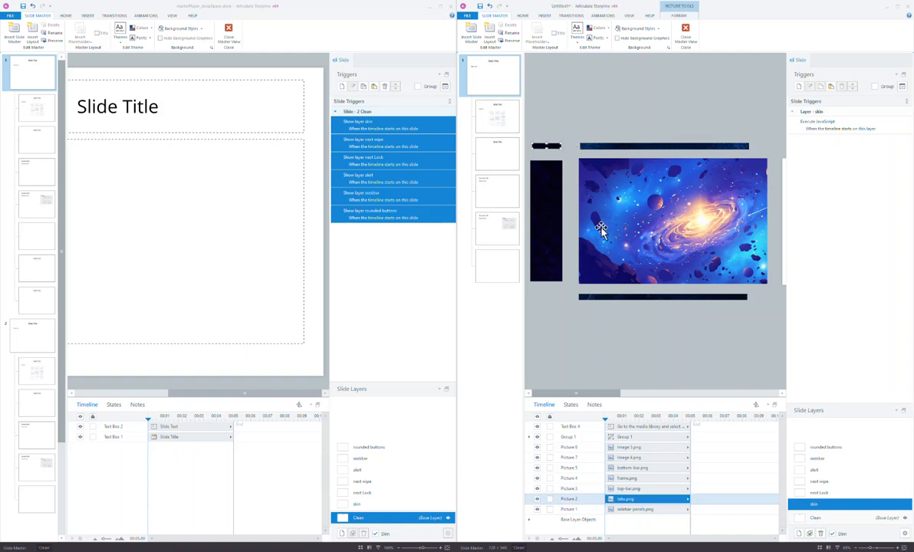
Read the skin layer's JavaScript in a resized editor and close it unchanged.
double_click(830, 127)
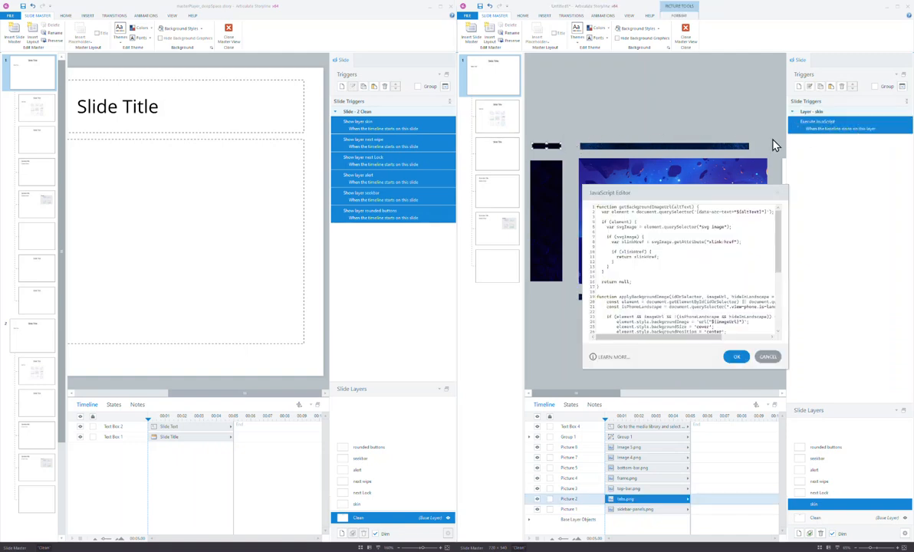
drag(778, 221, 780, 321)
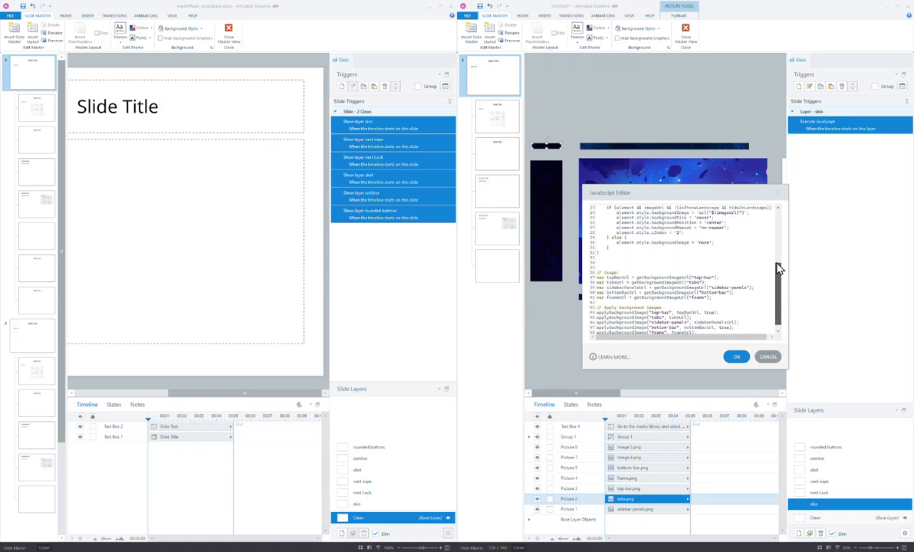
drag(777, 265, 778, 313)
drag(584, 369, 573, 391)
drag(583, 349, 547, 334)
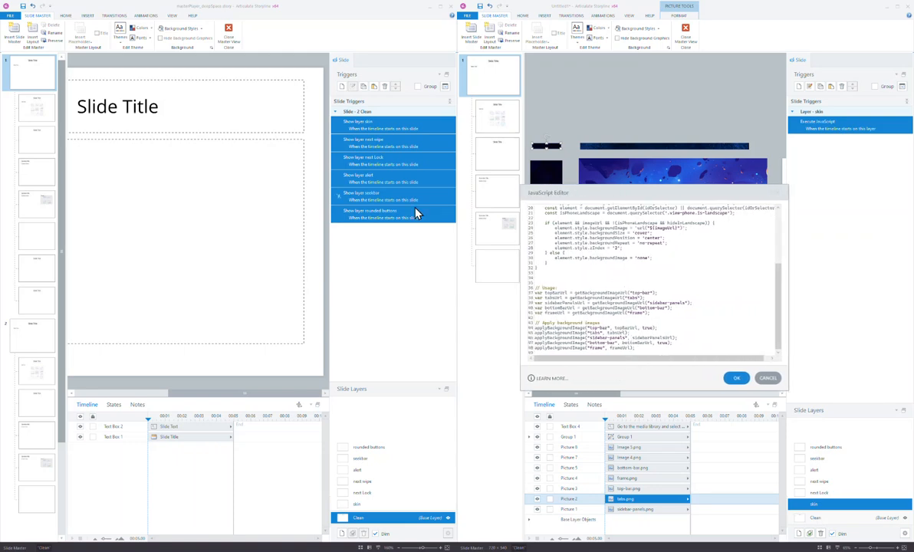
click(778, 194)
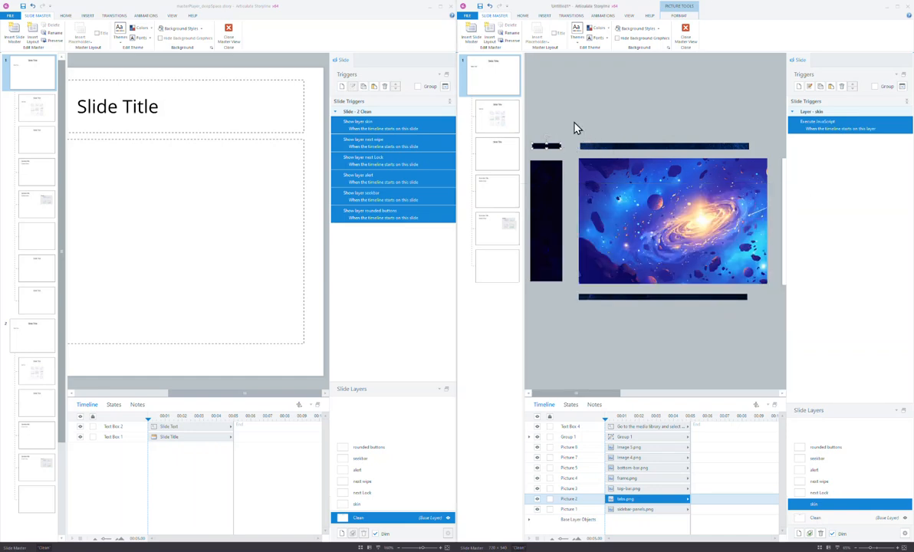
click(629, 16)
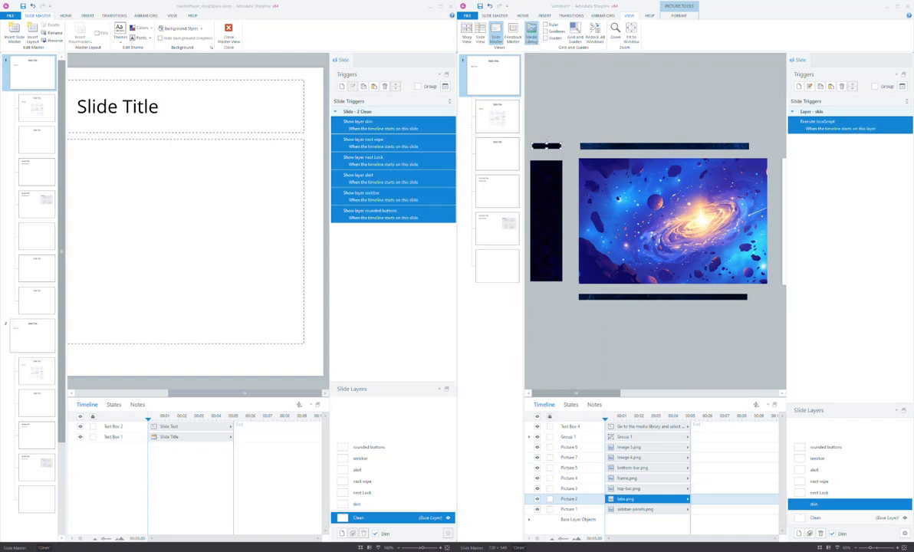
drag(582, 148, 594, 242)
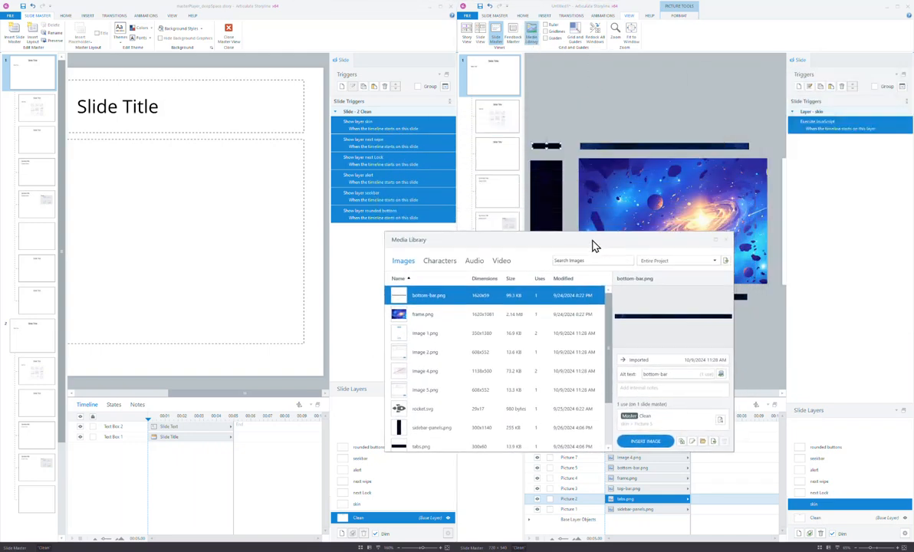
click(448, 316)
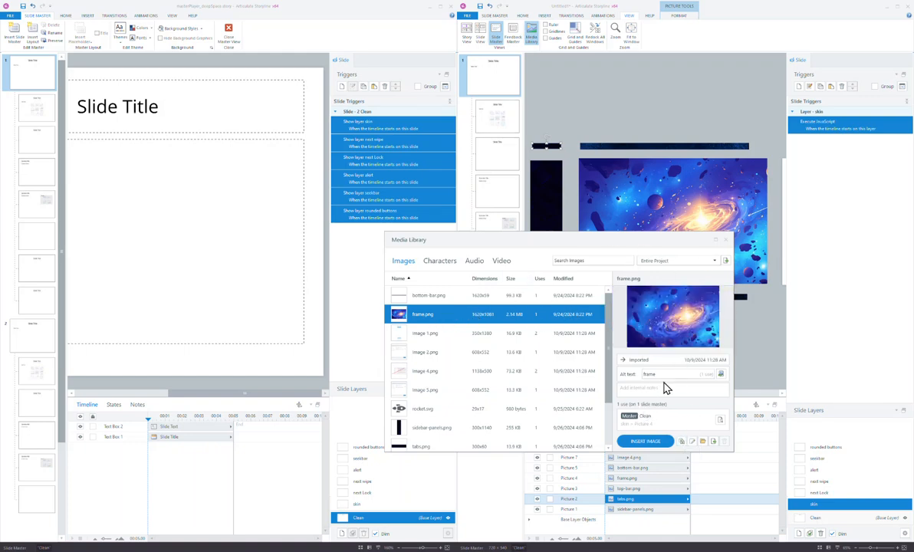
click(647, 375)
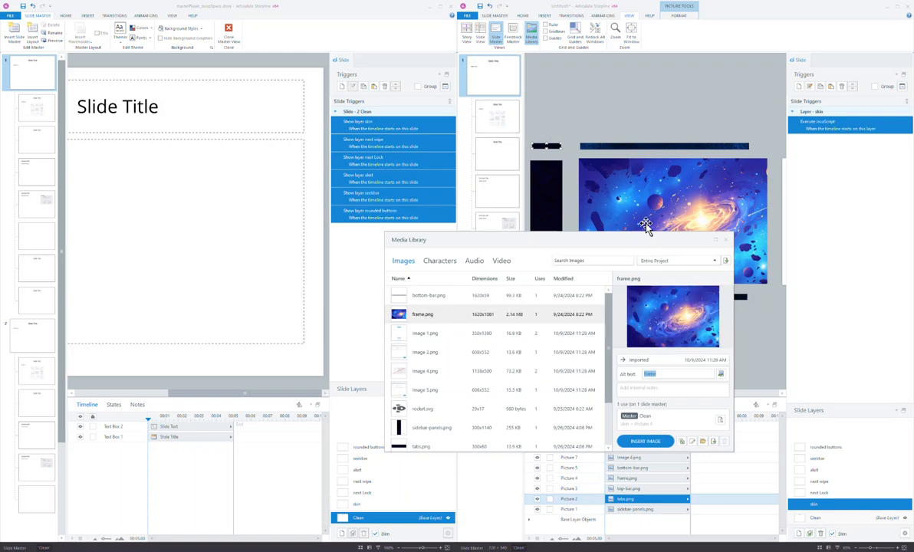
click(635, 191)
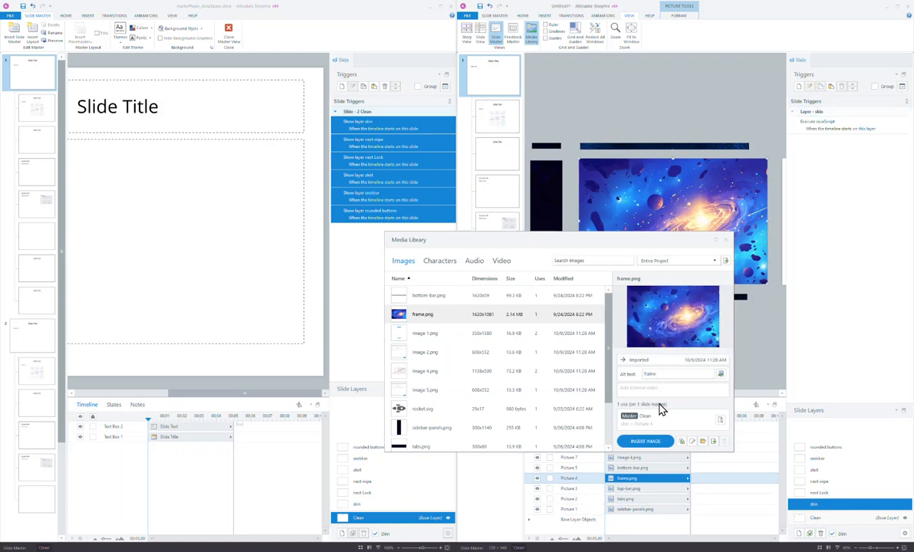
click(731, 240)
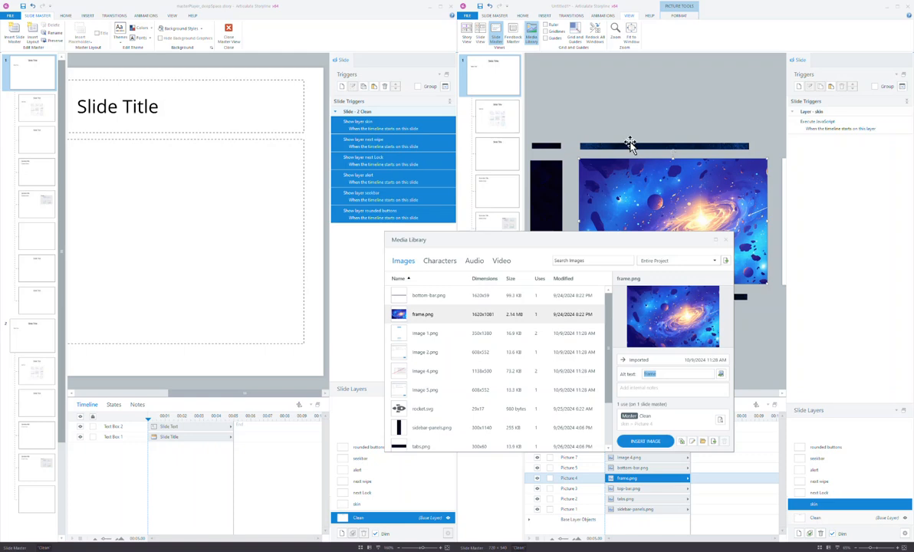
click(629, 148)
click(741, 298)
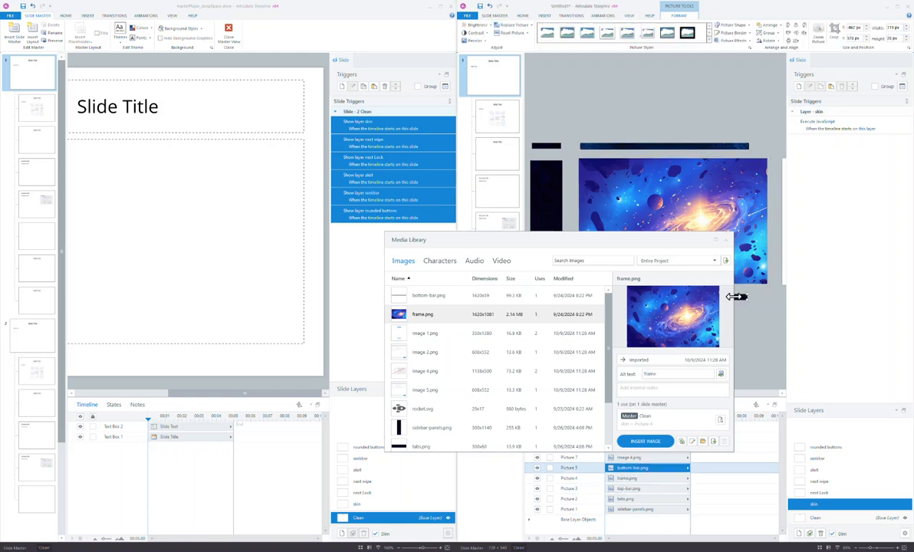
drag(597, 245, 323, 205)
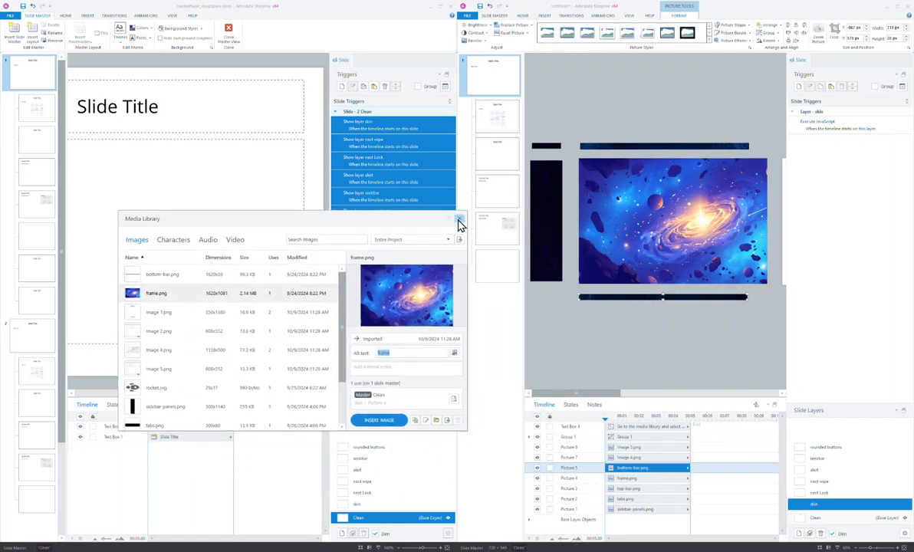
click(451, 201)
click(550, 188)
Open Accessibility for the sidebar picture and check the tabs, top bar and bottom bar alt text.
right_click(552, 189)
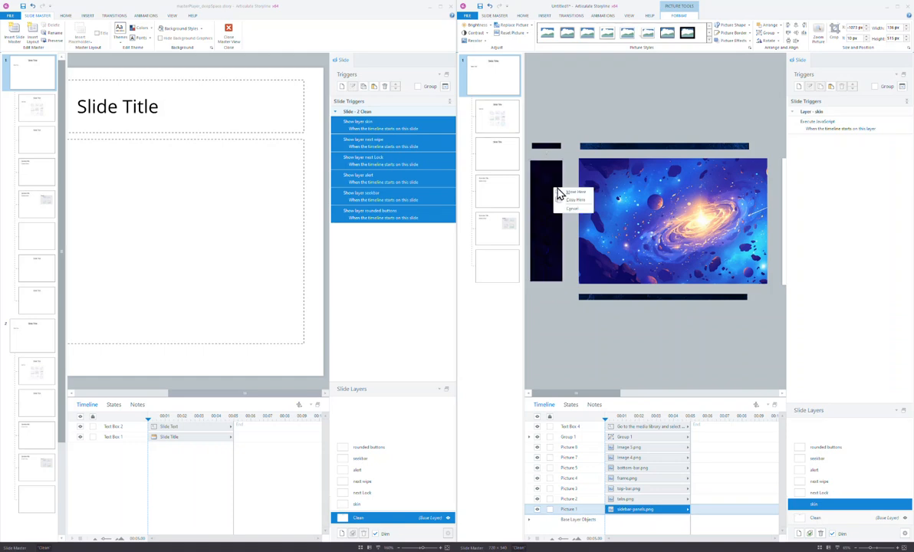
click(571, 208)
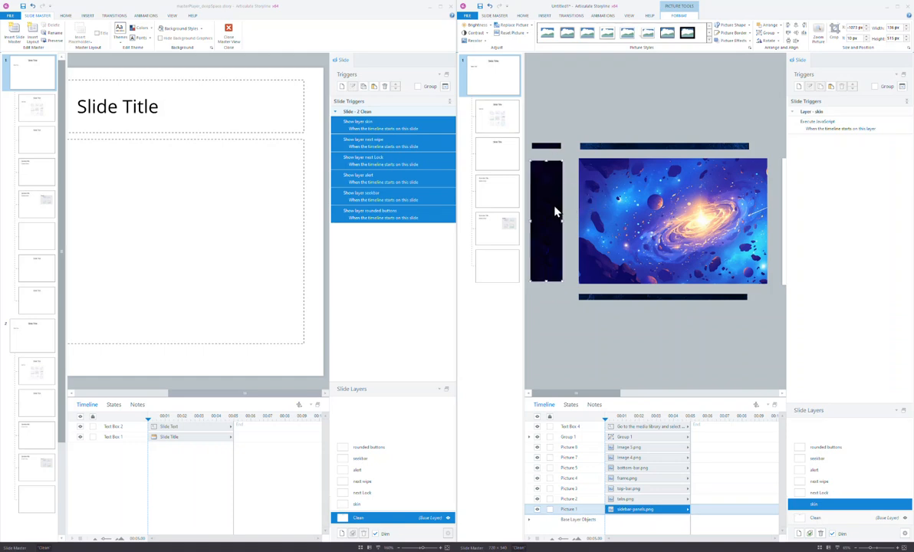
right_click(558, 210)
click(577, 346)
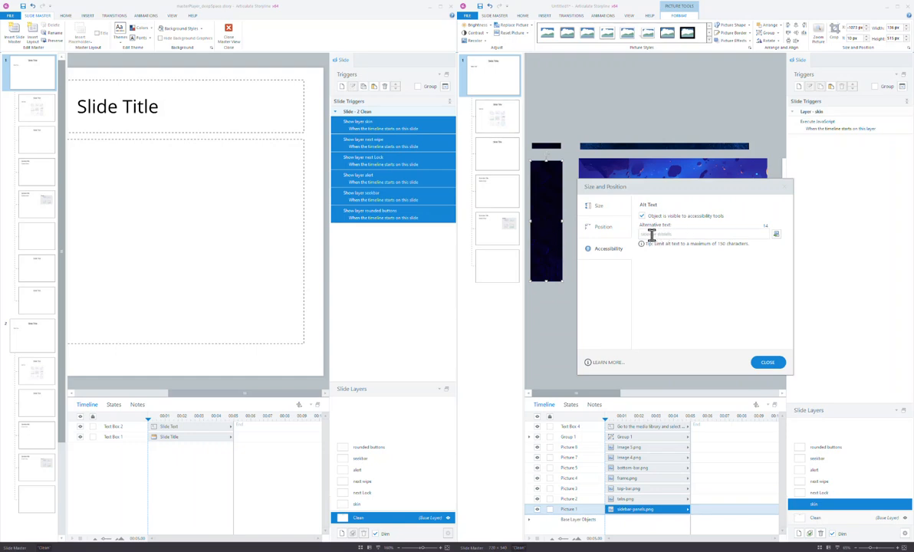
click(554, 146)
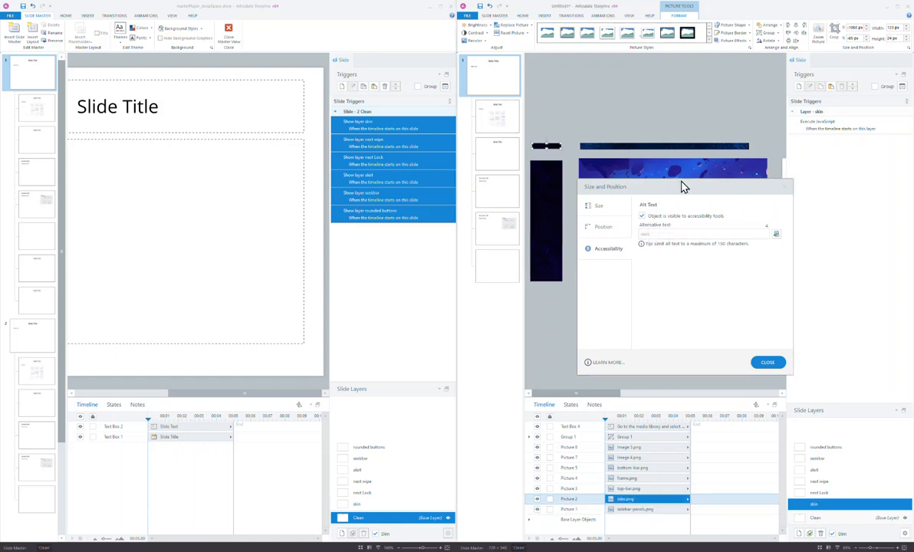
drag(669, 186, 420, 187)
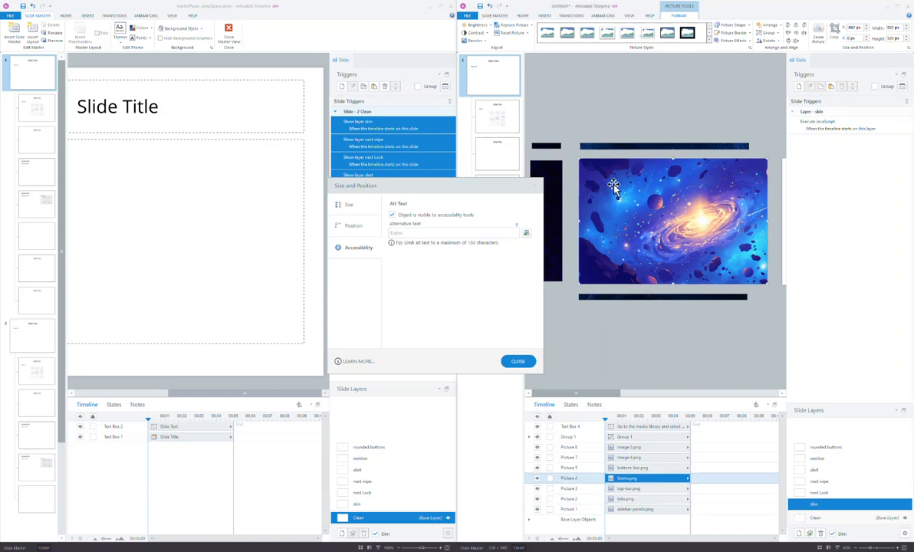
click(619, 147)
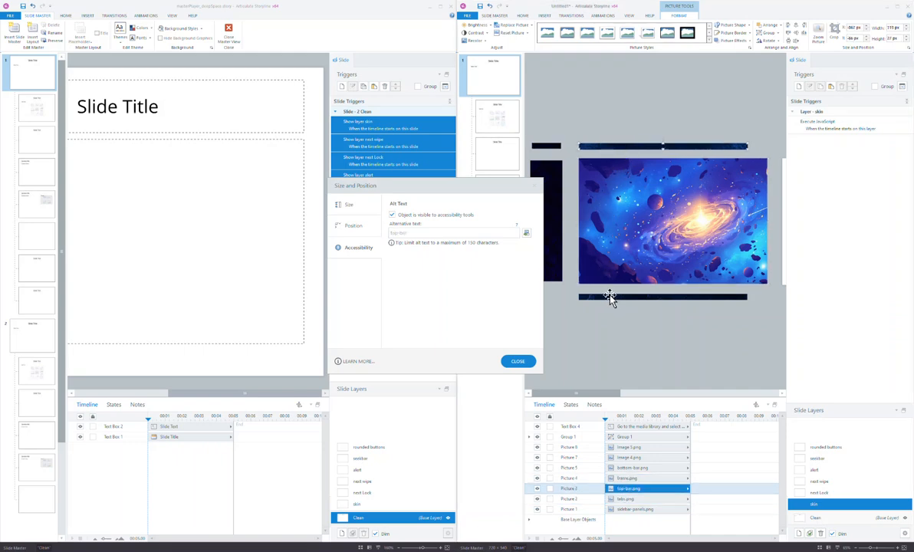
click(611, 299)
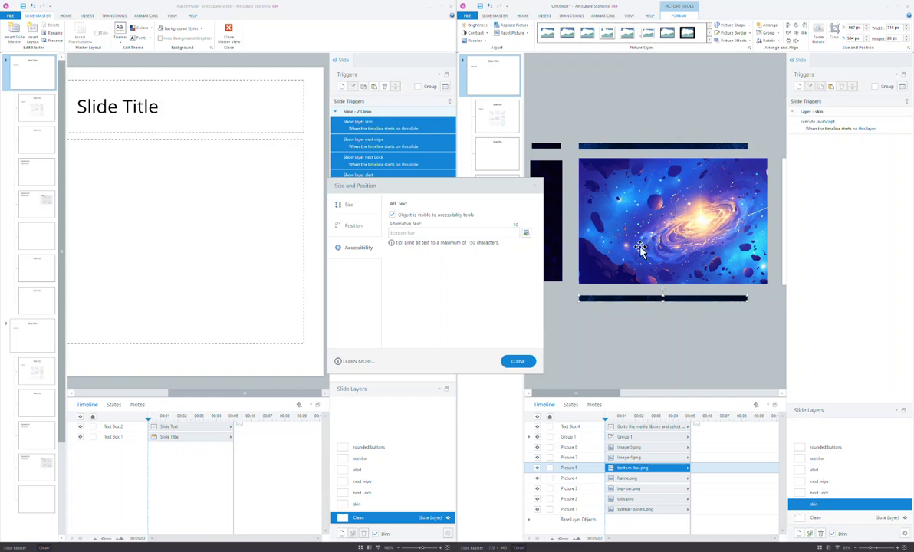
click(837, 493)
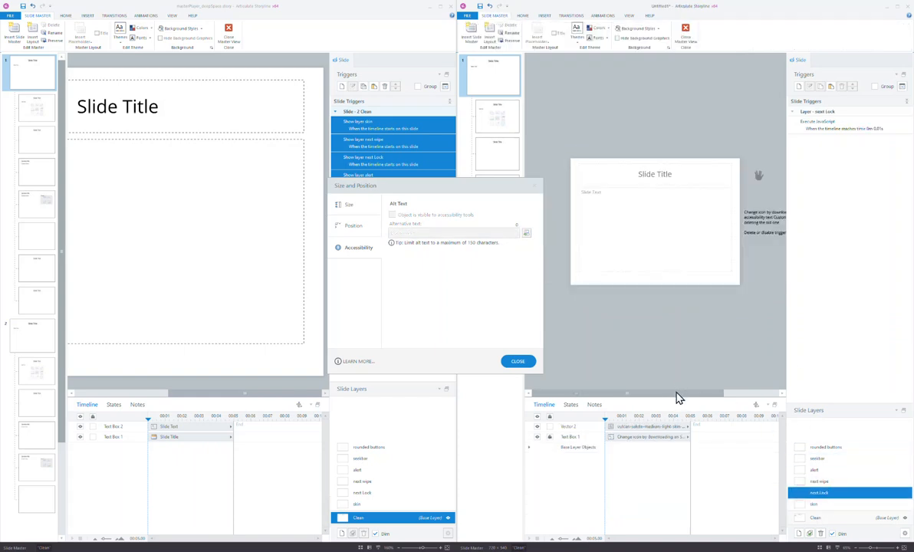
drag(678, 398, 735, 399)
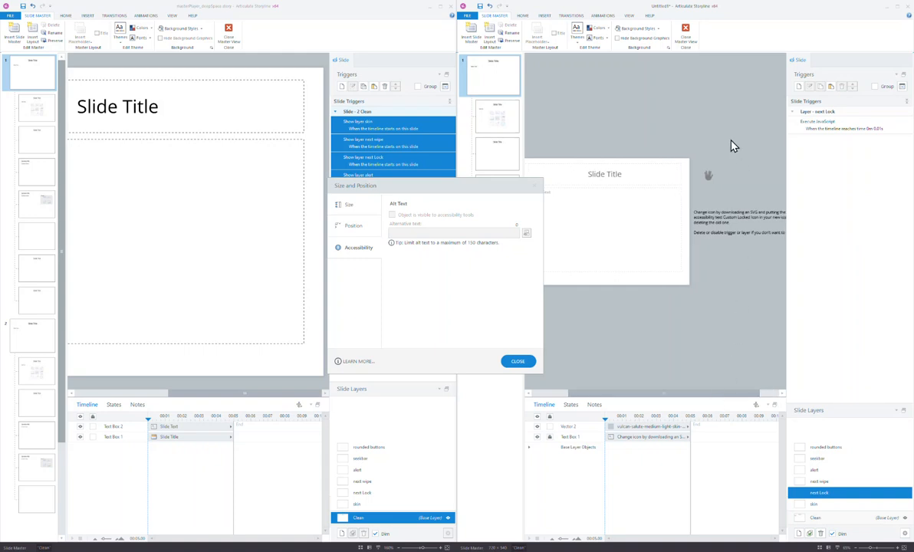
click(708, 179)
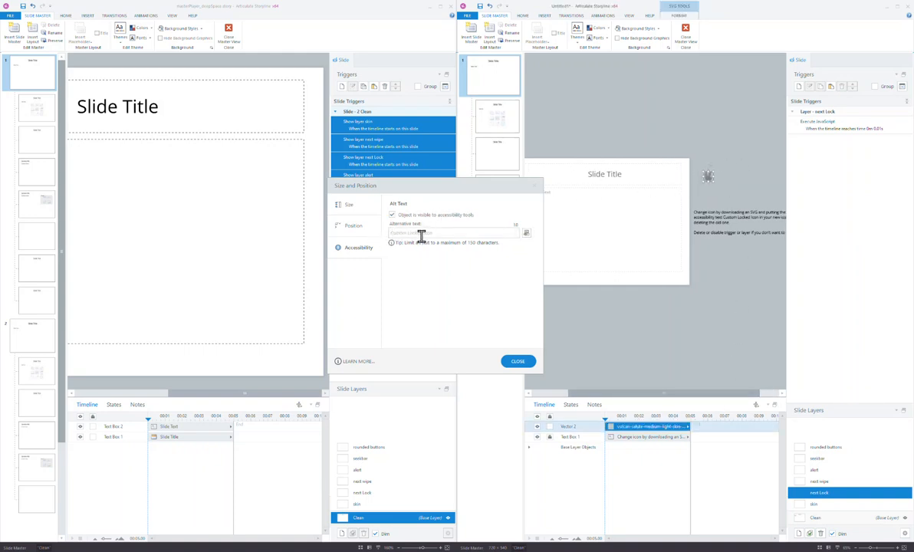
double_click(831, 127)
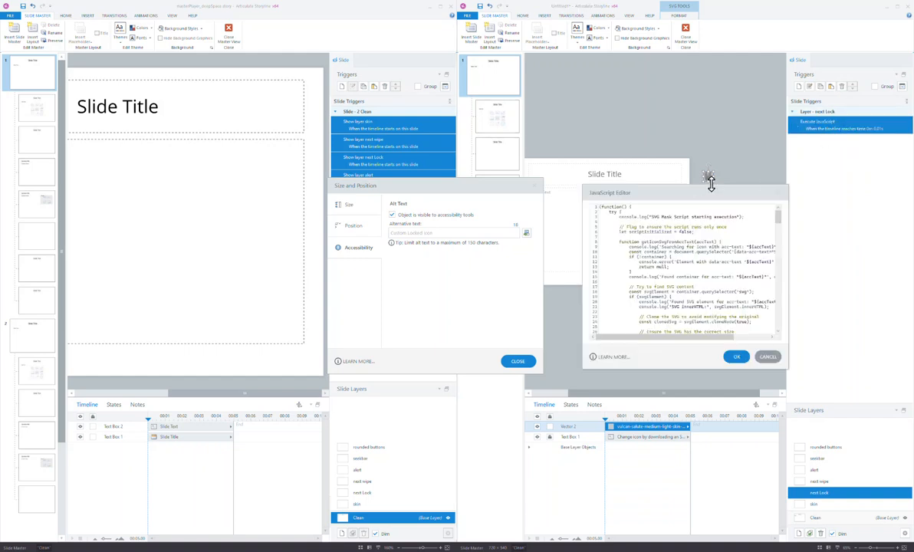
drag(660, 167, 617, 147)
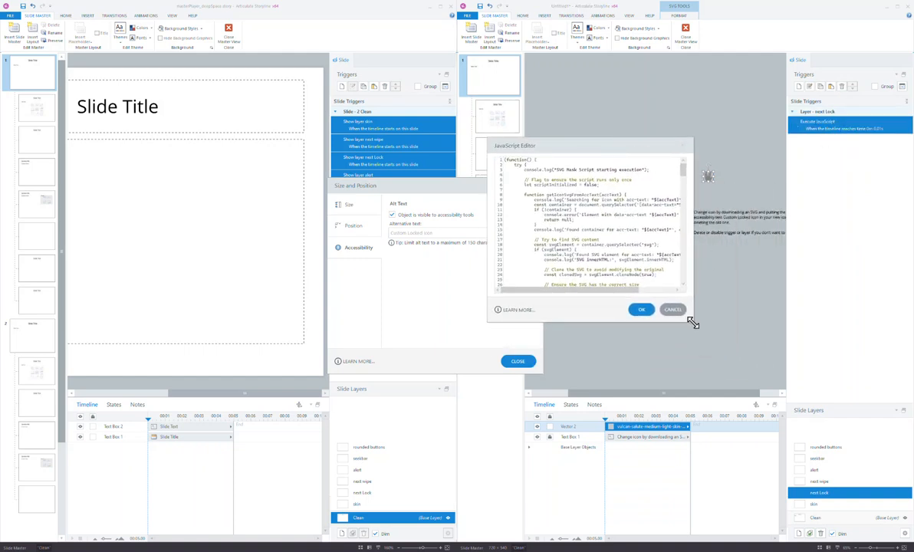
drag(692, 323, 759, 476)
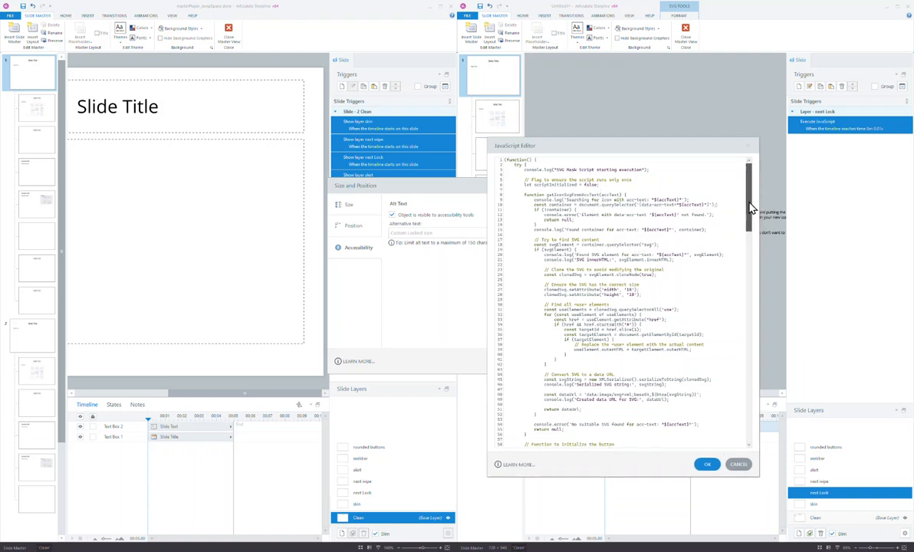
scroll(747, 210, down, 3)
scroll(748, 209, up, 3)
click(754, 146)
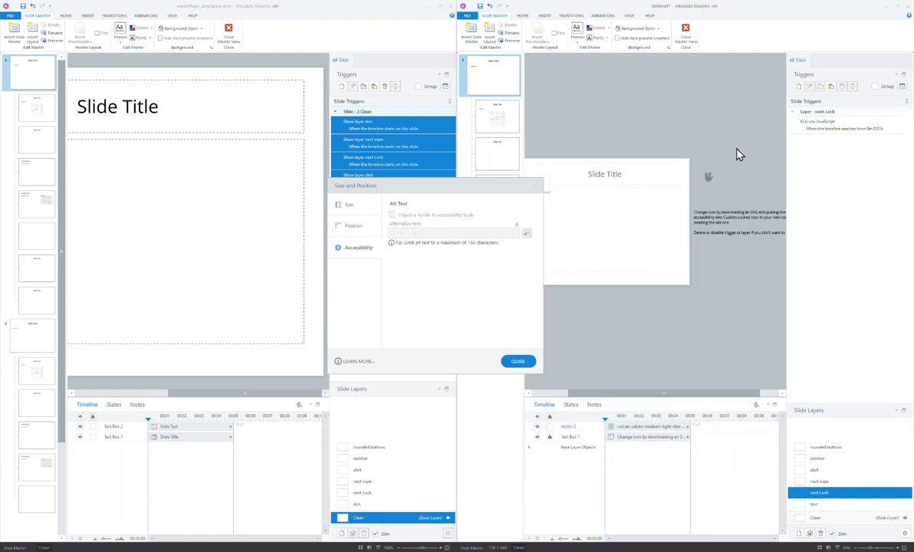
click(710, 178)
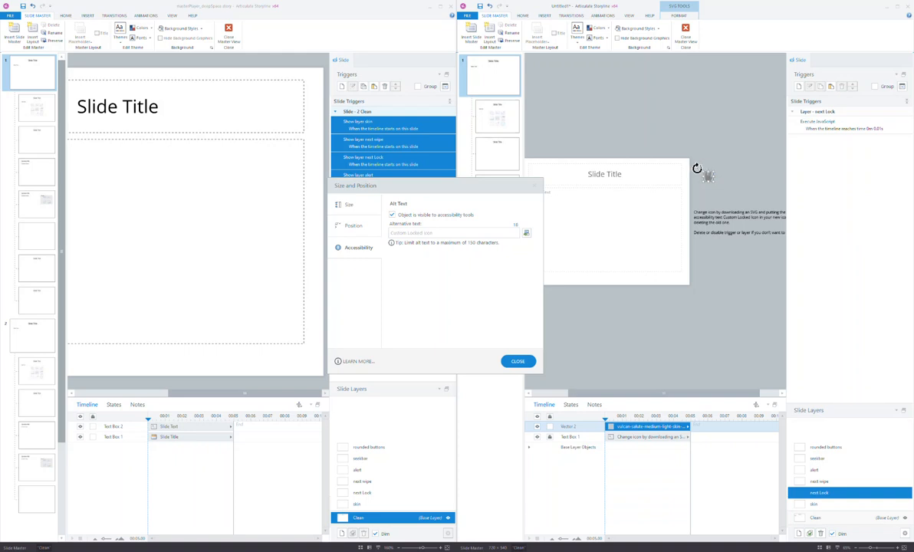
click(838, 483)
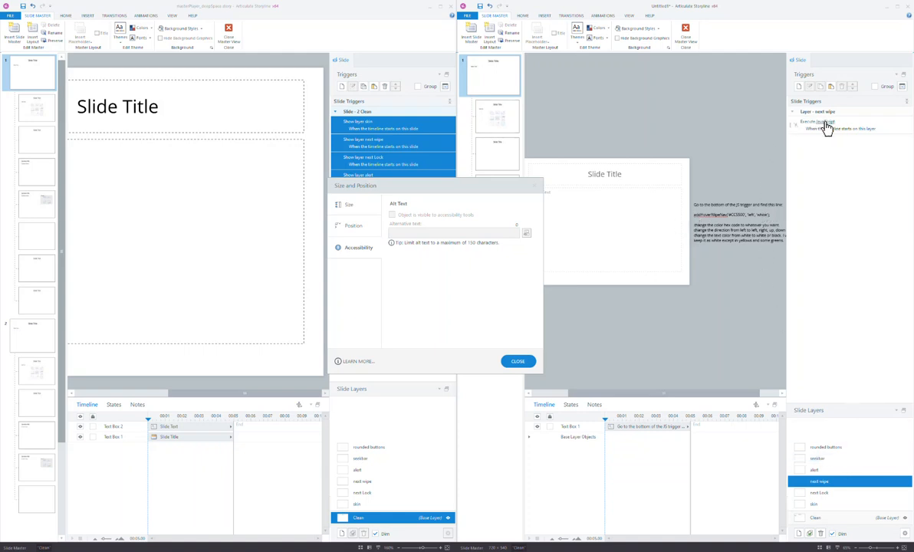
Review the next wipe JavaScript down to addHoverWipeNav and cancel without changes.
drag(774, 214, 685, 213)
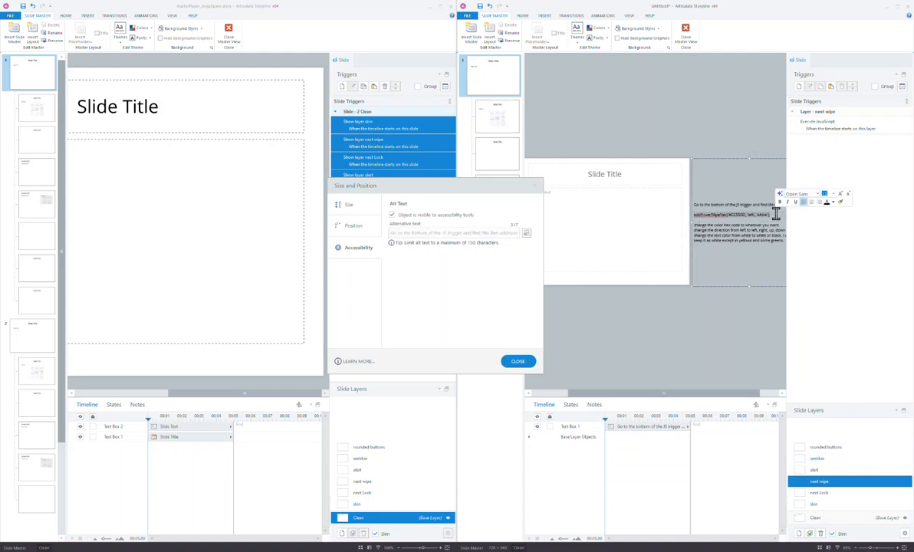
click(775, 214)
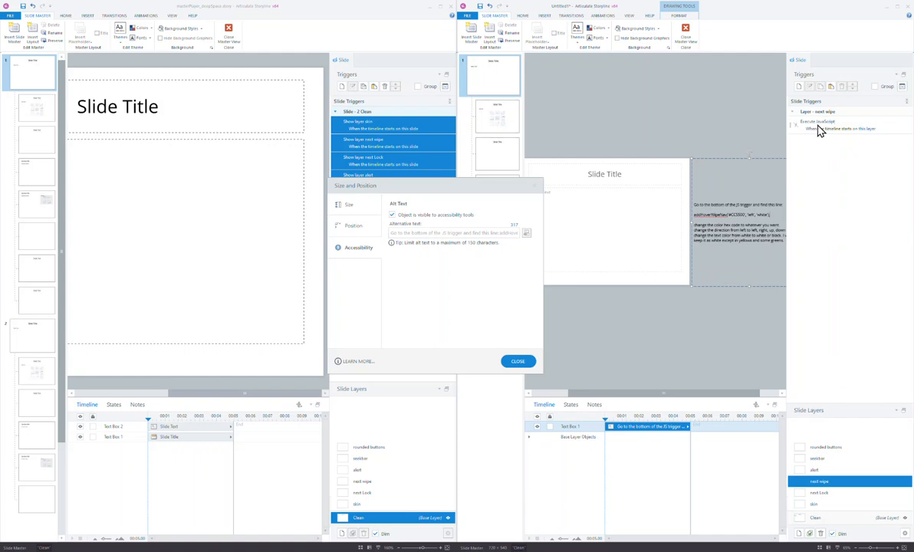
double_click(827, 129)
drag(780, 216, 780, 322)
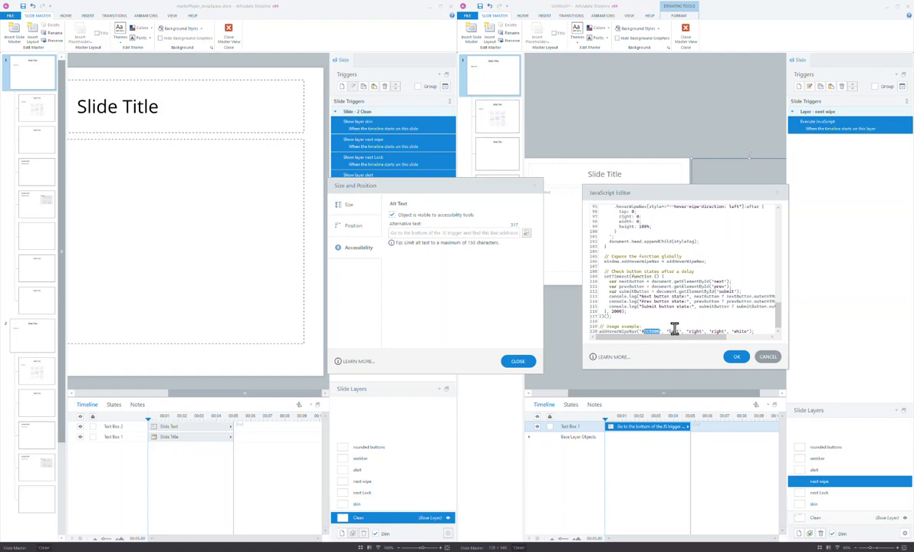
click(675, 330)
click(773, 358)
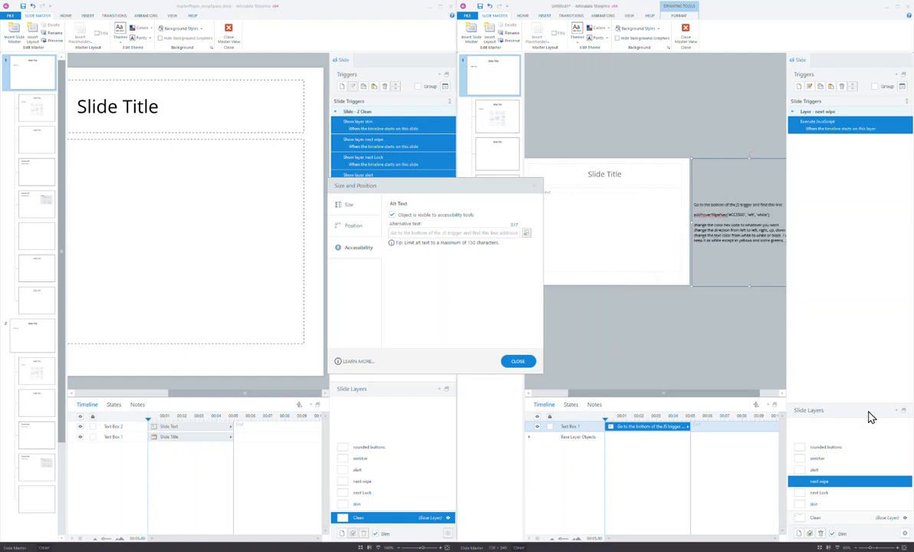
Open the alert layer's Execute JavaScript in an enlarged editor.
click(848, 470)
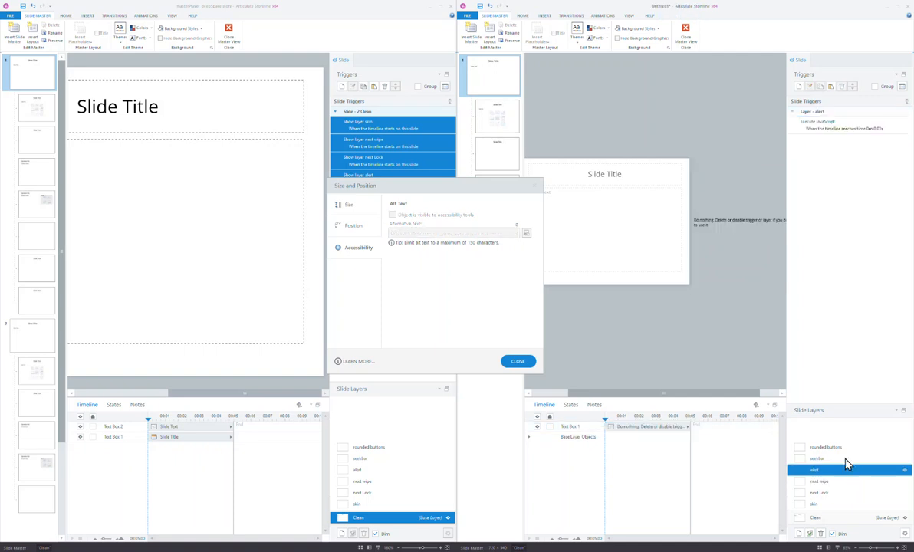
double_click(823, 125)
mouse_move(726, 192)
mouse_down()
mouse_move(677, 157)
mouse_move(721, 185)
mouse_move(722, 198)
mouse_move(722, 175)
mouse_up()
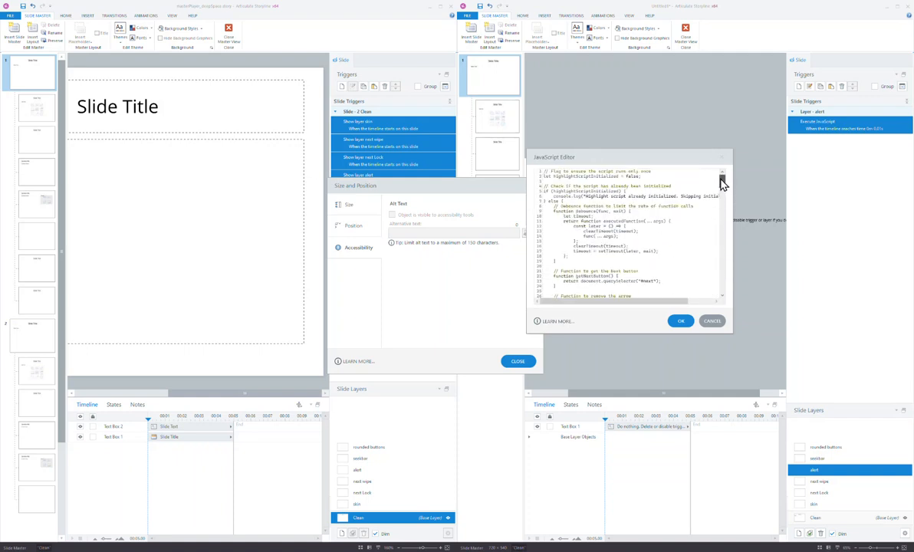
drag(731, 331, 803, 509)
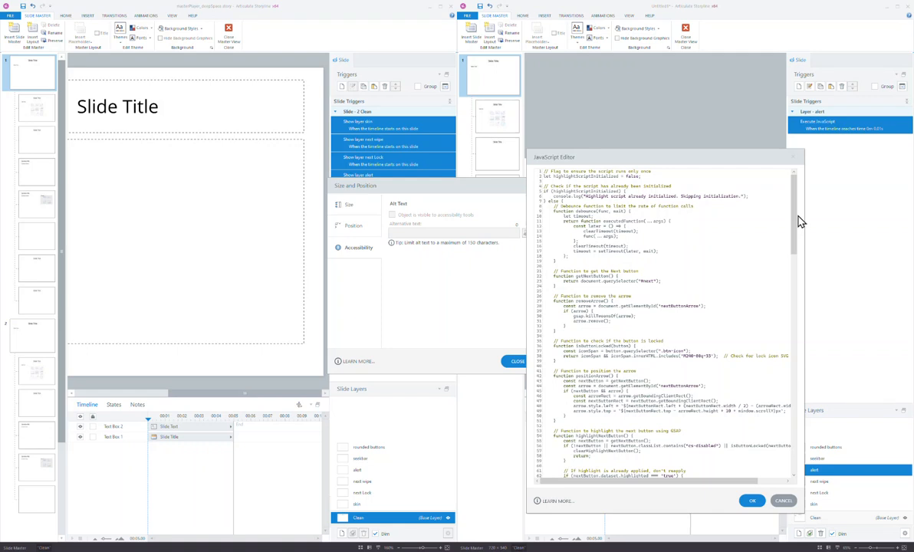
drag(796, 229, 800, 261)
scroll(800, 261, down, 4)
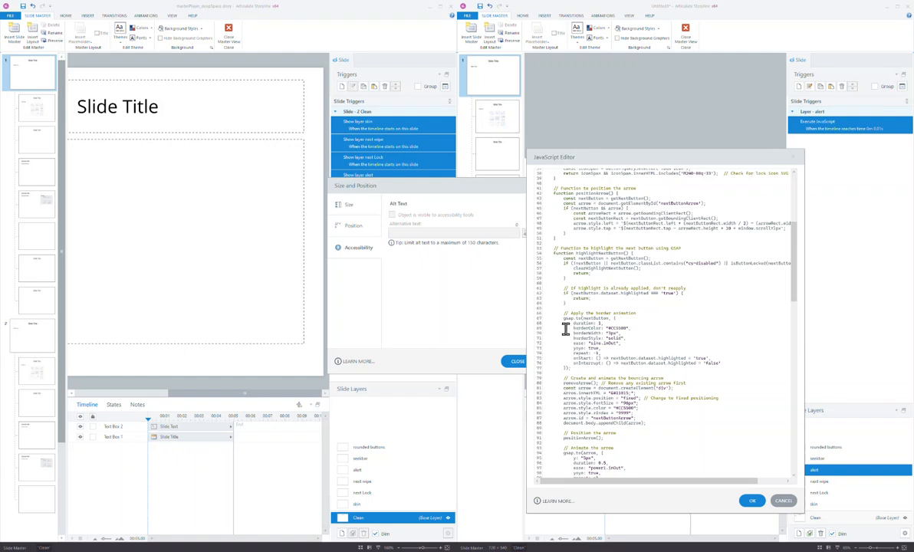
Review the border animation code, including its 3px width and borderStyle and ease lines.
drag(526, 290, 603, 335)
drag(537, 390, 610, 475)
scroll(610, 476, down, 8)
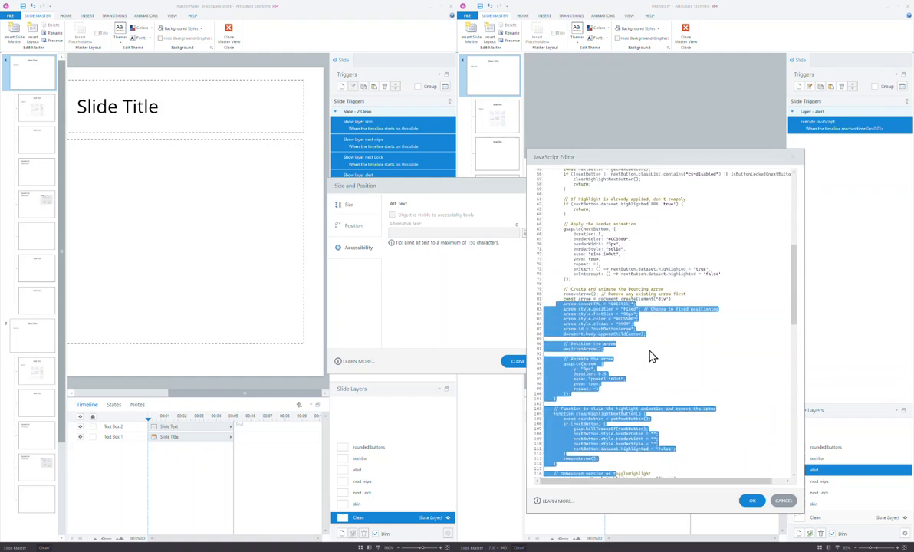
click(609, 322)
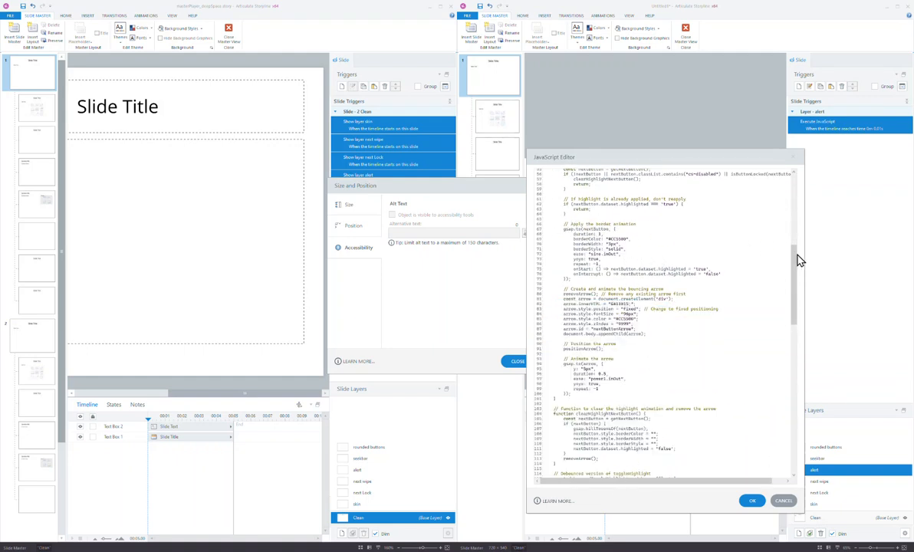
scroll(796, 249, up, 4)
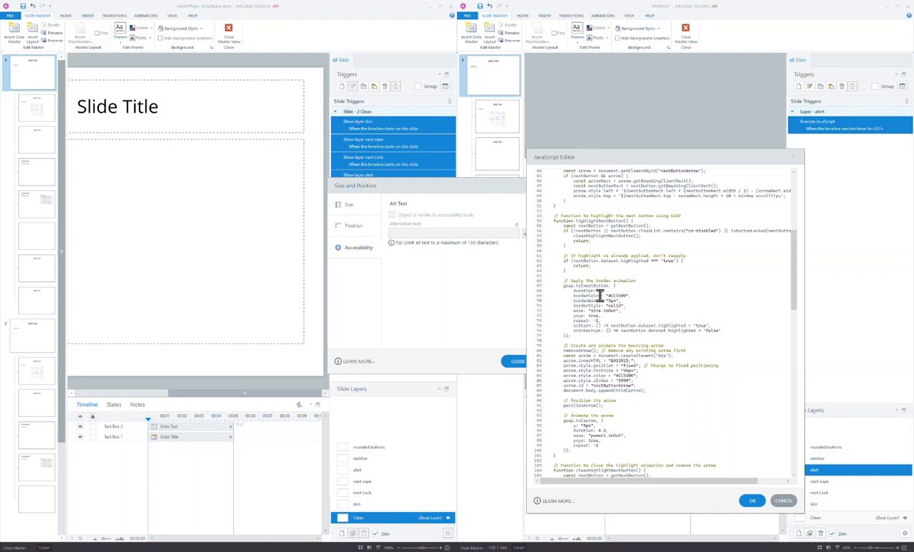
double_click(612, 300)
drag(593, 307, 625, 312)
click(635, 314)
Inspect the bouncing arrow code: the &#11015 character, CC5500 colour and animation.
scroll(798, 297, down, 3)
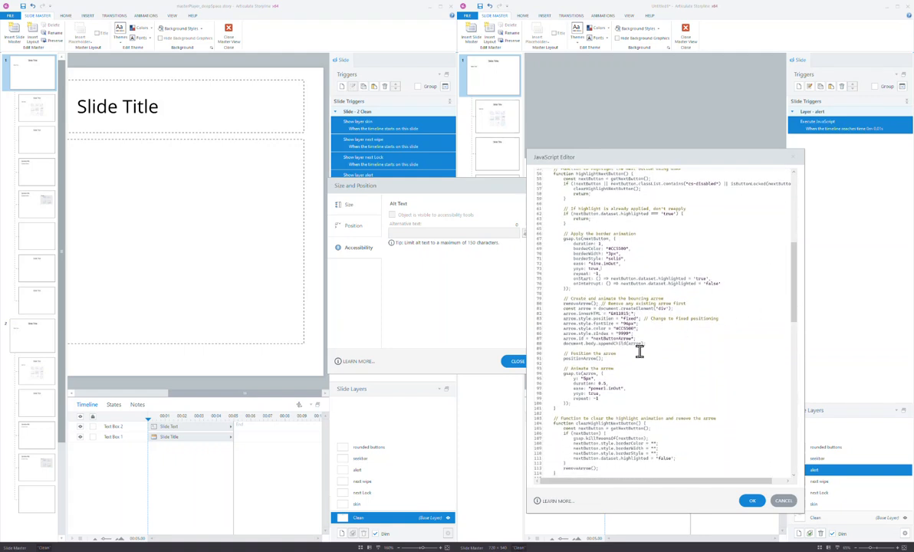
drag(565, 298, 654, 344)
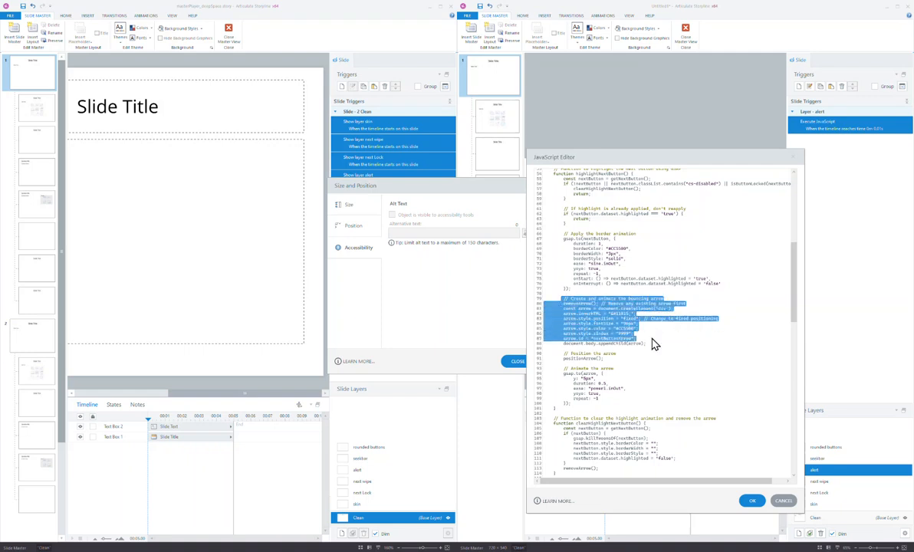
click(618, 312)
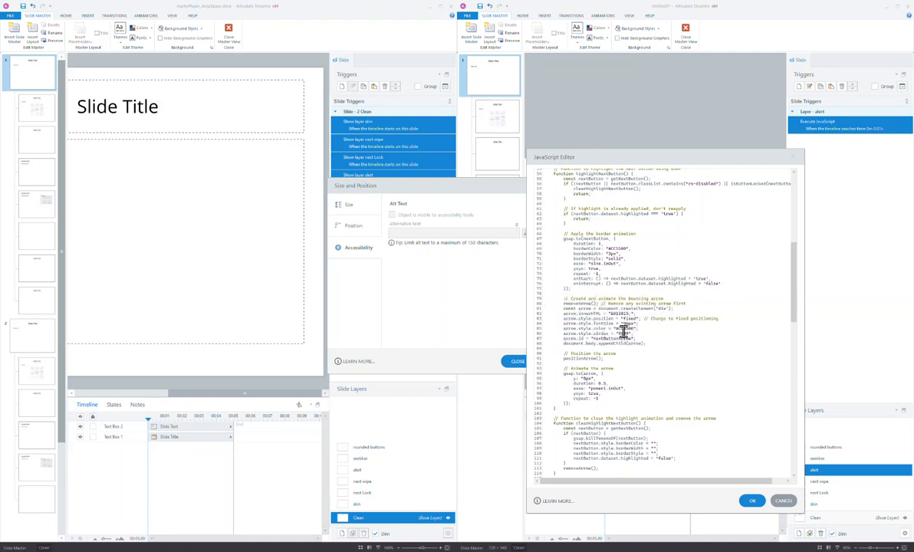
drag(610, 313, 624, 313)
double_click(625, 329)
drag(622, 334, 630, 333)
drag(579, 368, 578, 365)
drag(587, 399, 571, 402)
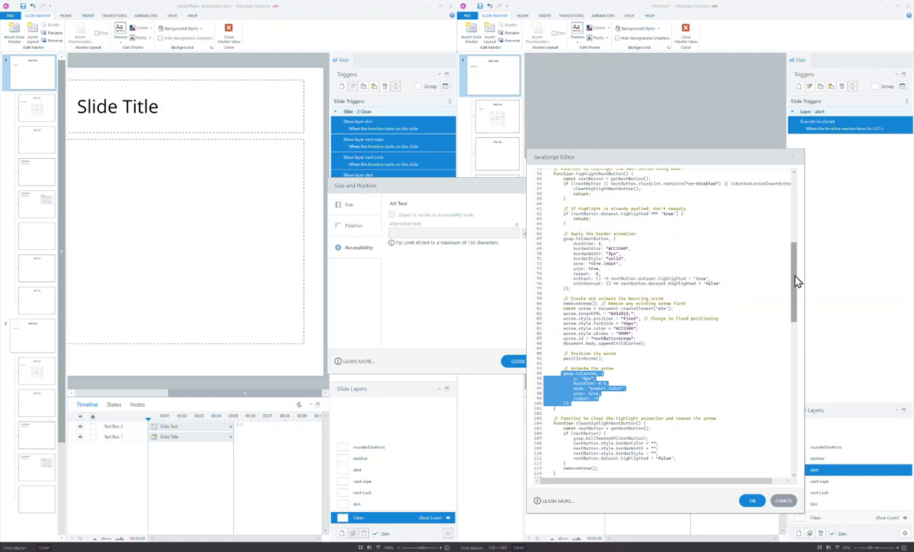
Check the final clearHighlightNextButton() call and close the script with OK.
drag(796, 280, 770, 453)
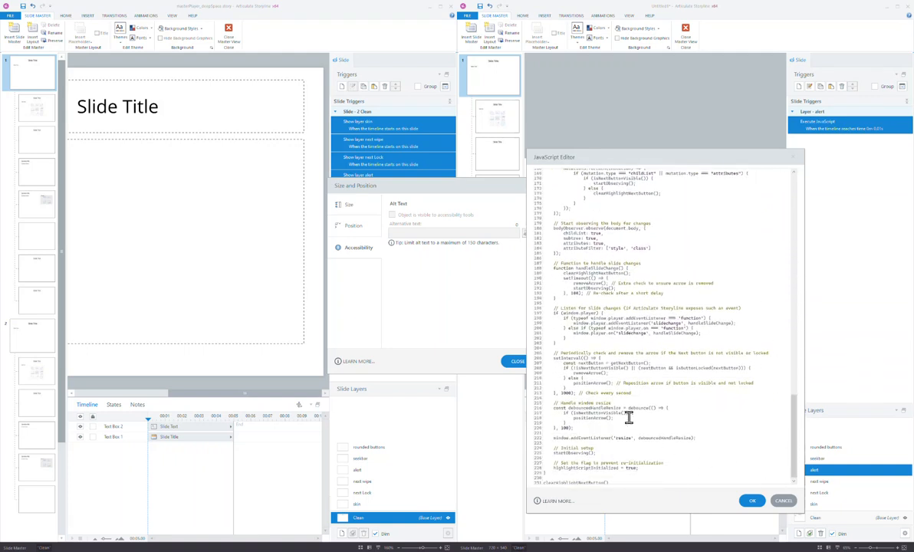
drag(797, 424, 798, 464)
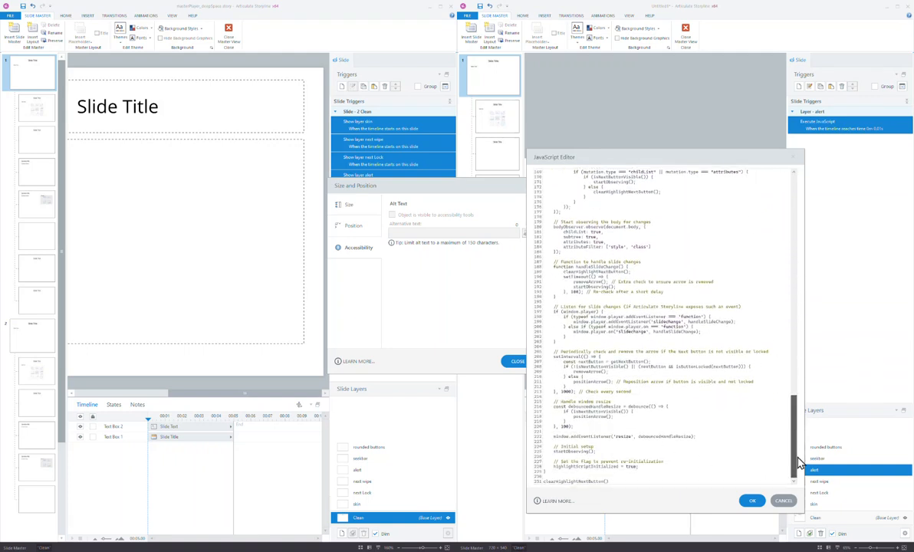
triple_click(573, 479)
mouse_move(795, 440)
mouse_down()
mouse_move(794, 424)
mouse_move(795, 445)
mouse_up()
scroll(802, 415, up, 15)
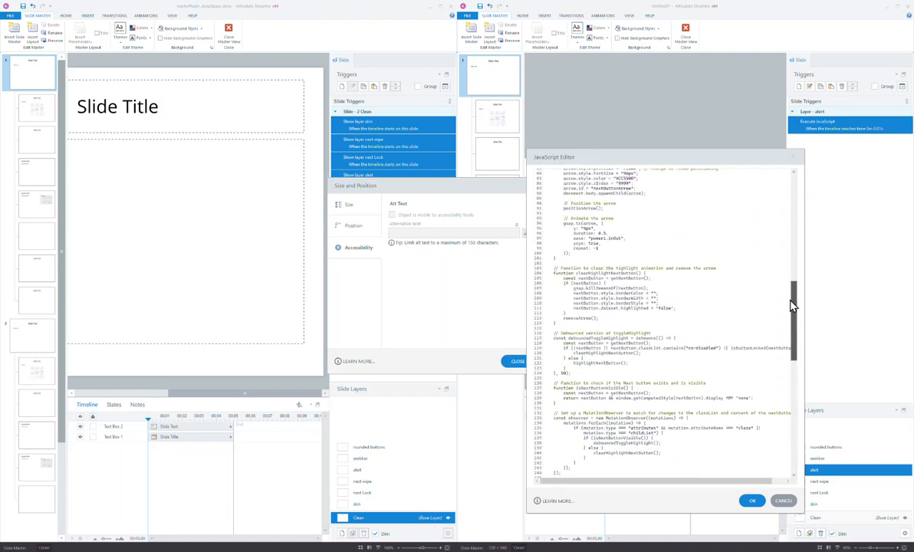
drag(792, 306, 798, 195)
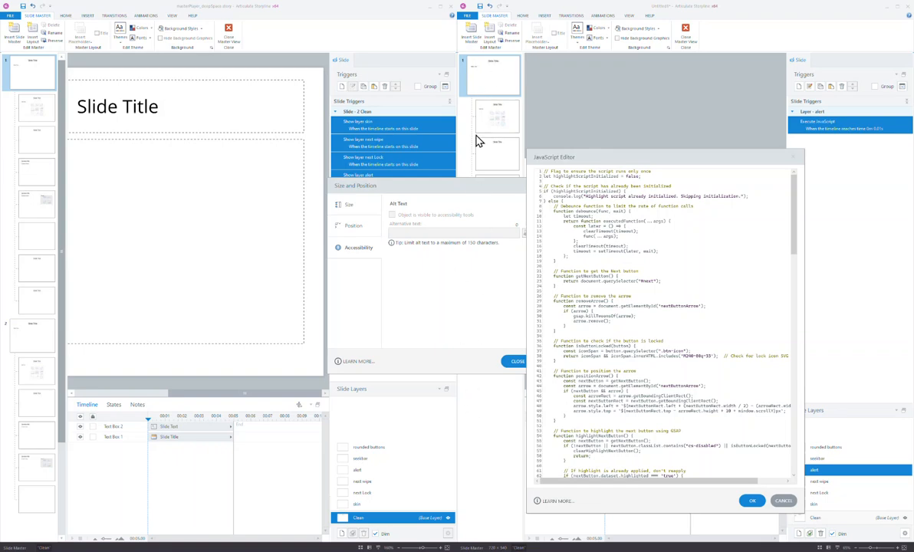
drag(798, 226, 794, 487)
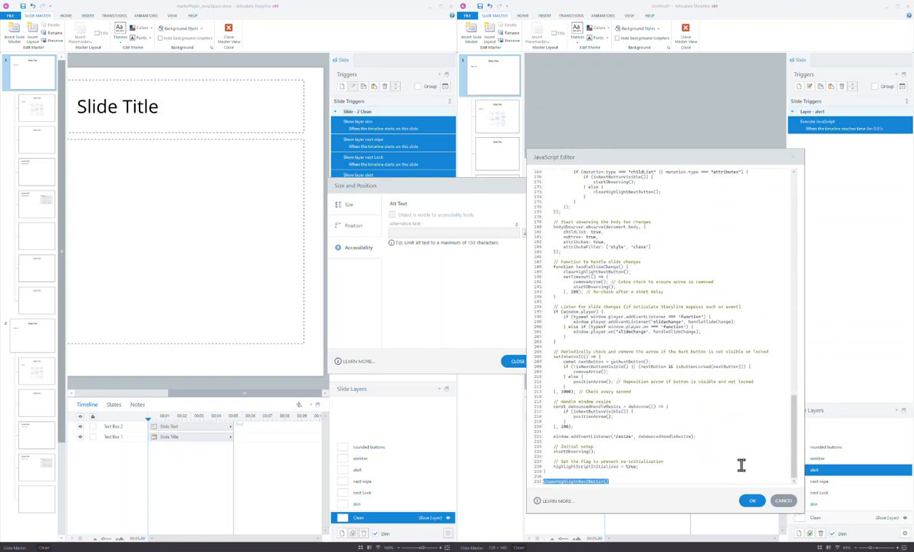
click(756, 501)
click(823, 458)
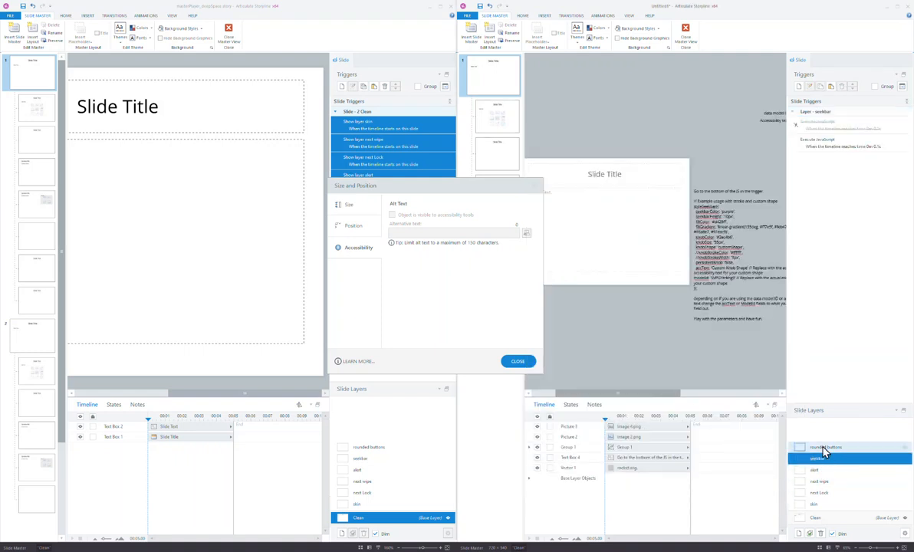
drag(649, 394, 684, 391)
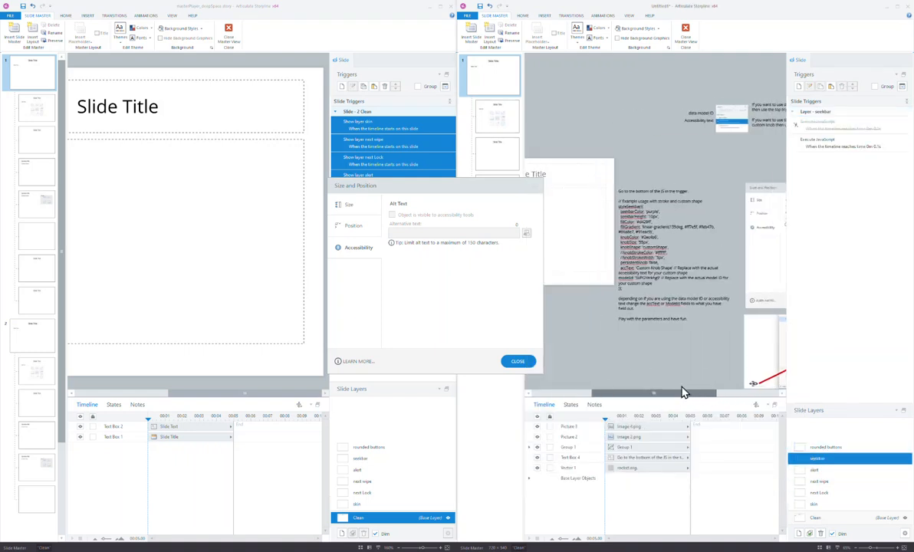
click(643, 281)
drag(624, 288, 620, 201)
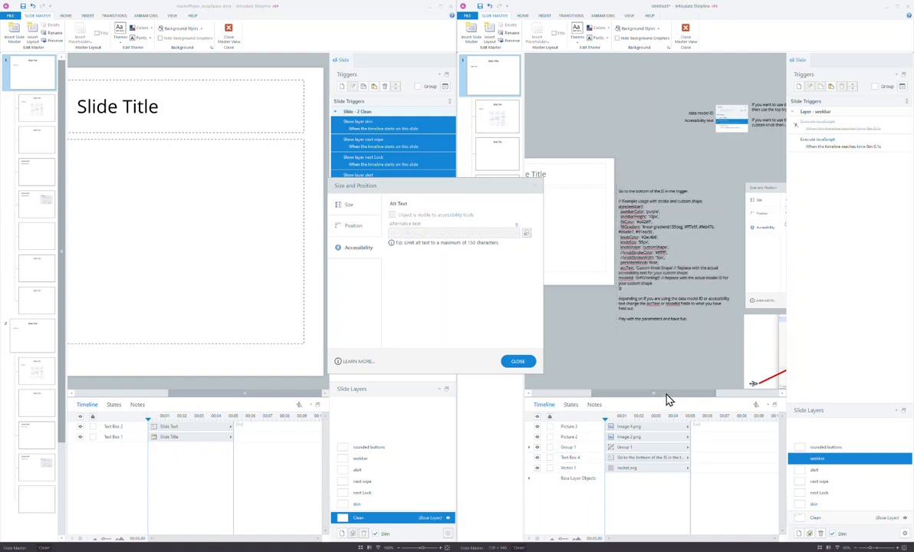
drag(668, 395, 705, 398)
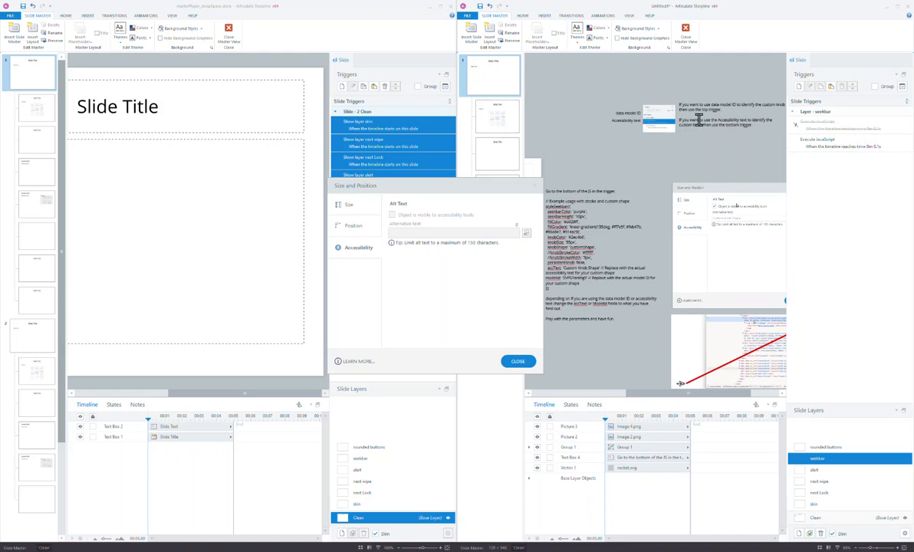
click(721, 108)
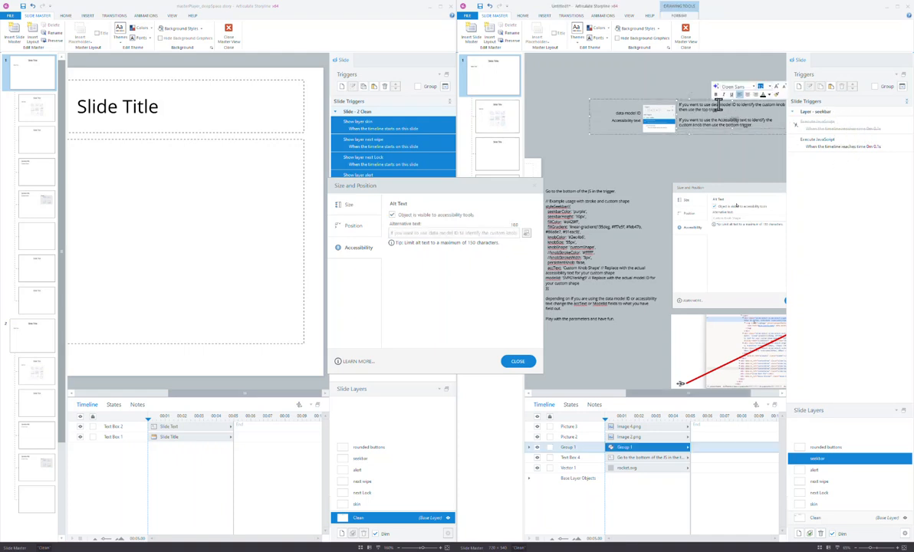
click(719, 164)
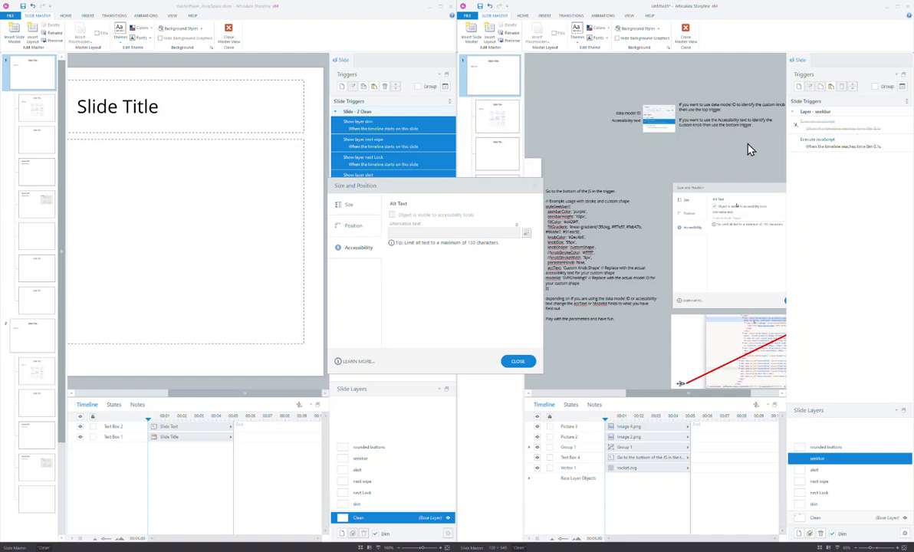
drag(652, 394, 686, 394)
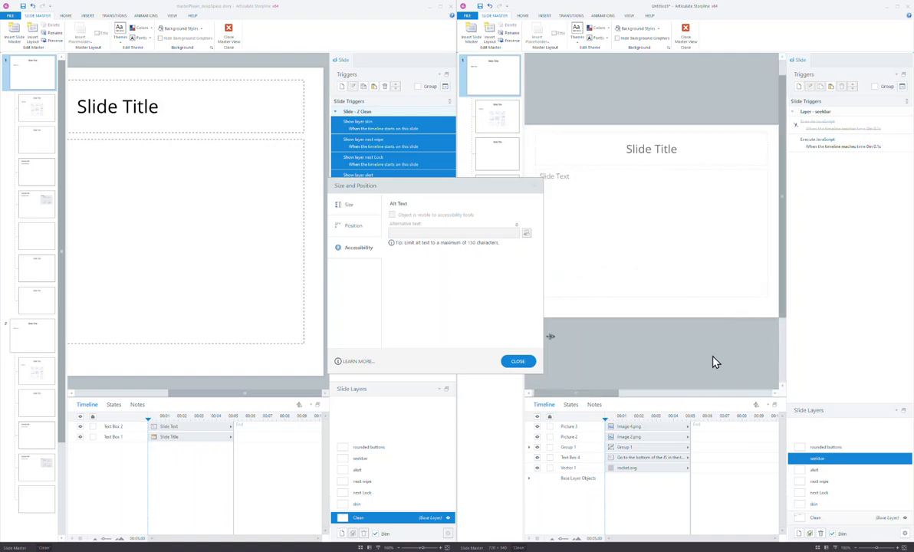
drag(619, 398, 739, 398)
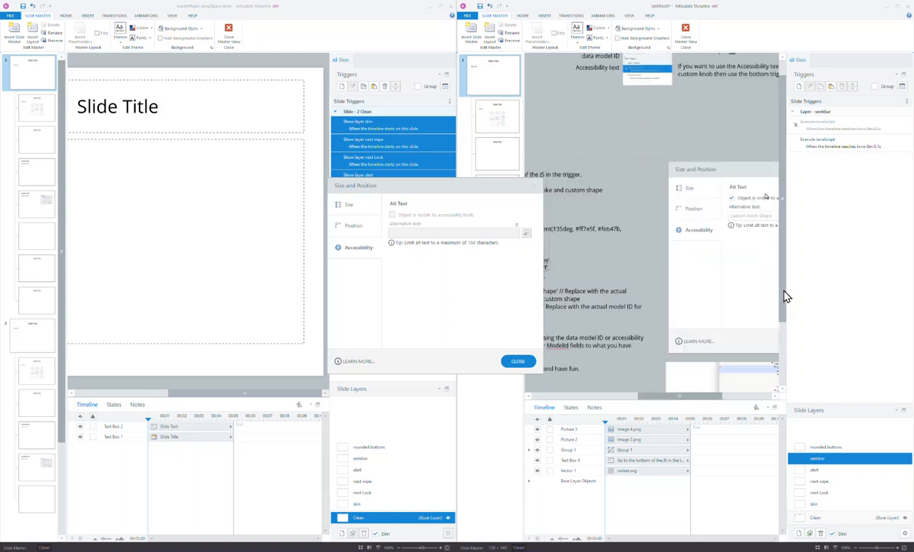
scroll(782, 353, down, 2)
drag(706, 400, 748, 395)
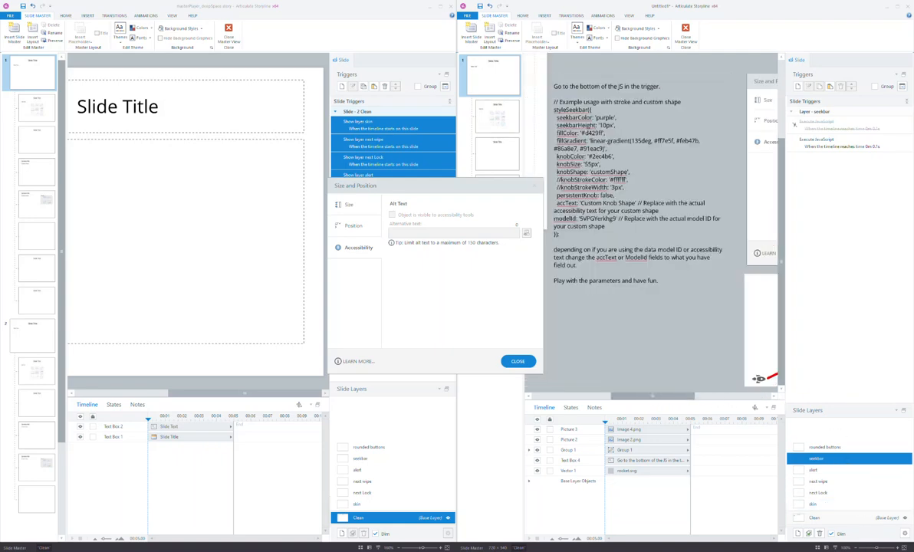
click(867, 549)
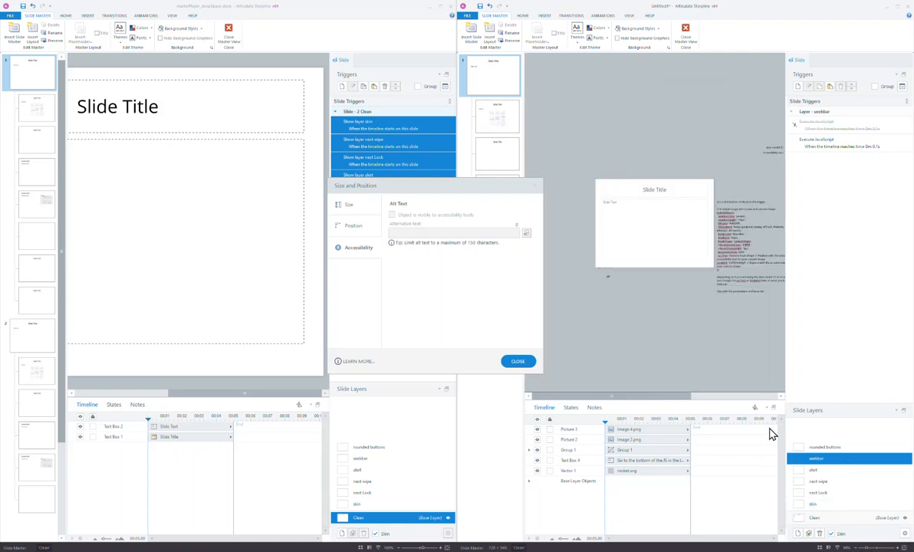
click(874, 550)
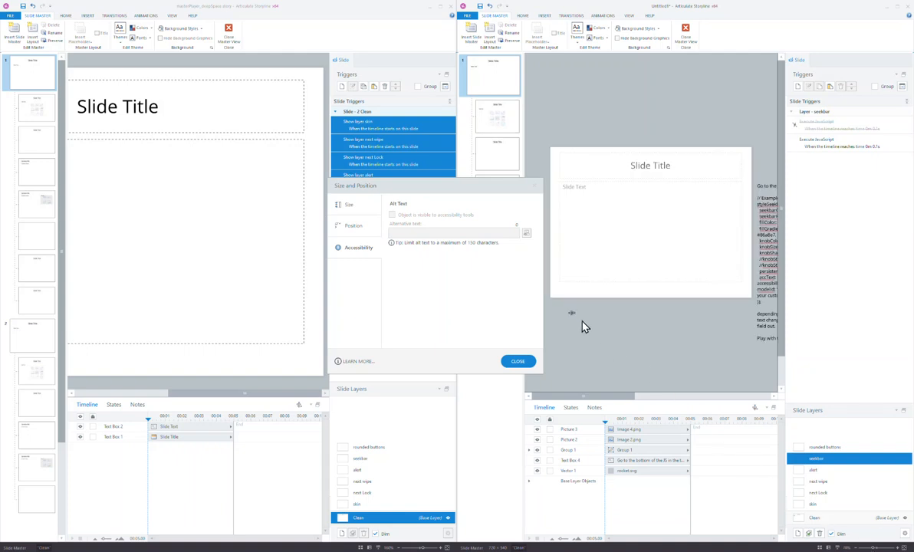
click(573, 313)
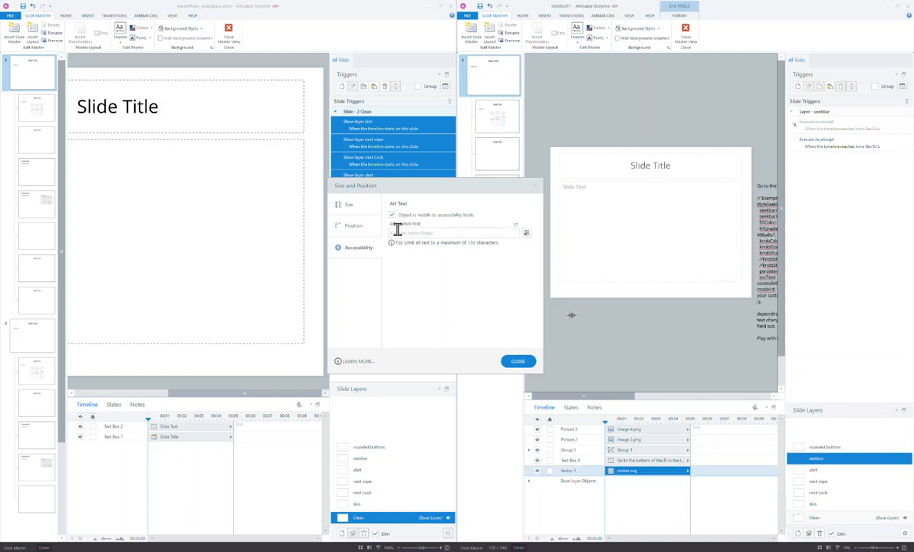
right_click(572, 317)
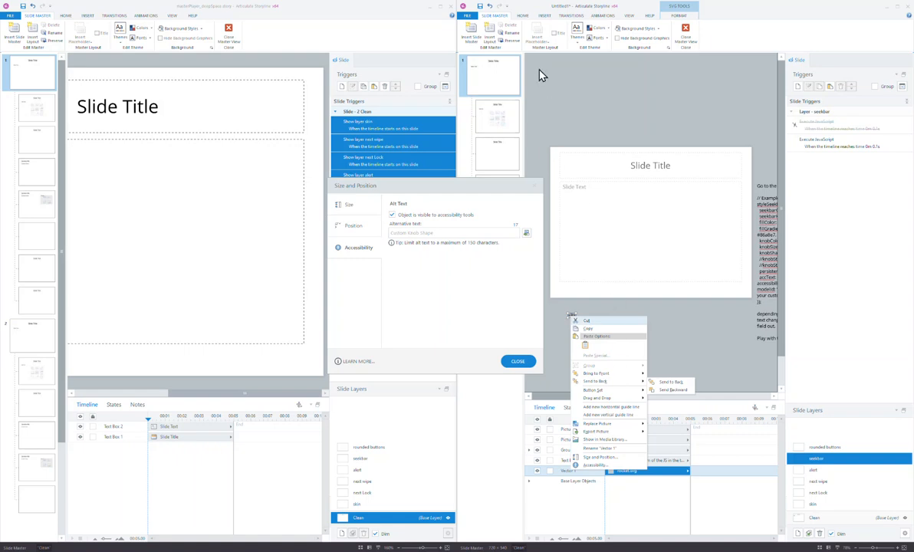
click(502, 262)
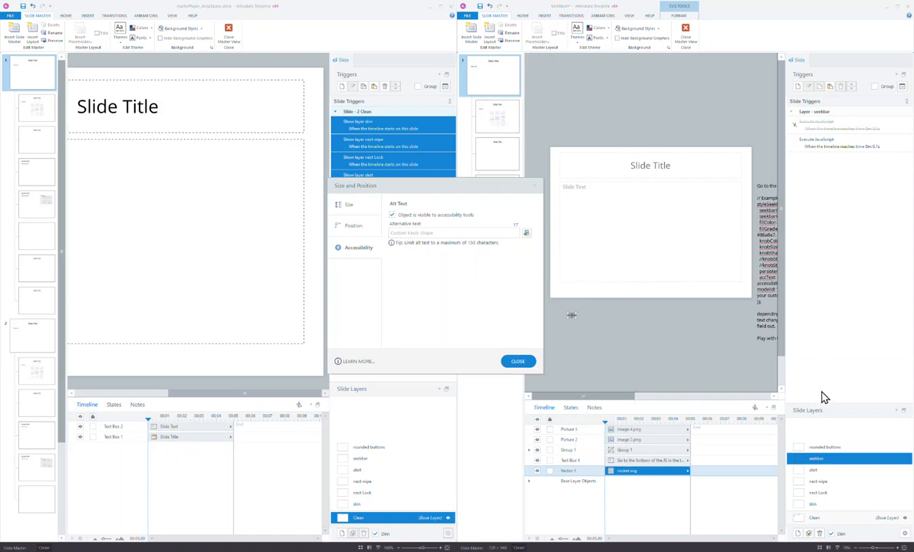
double_click(826, 145)
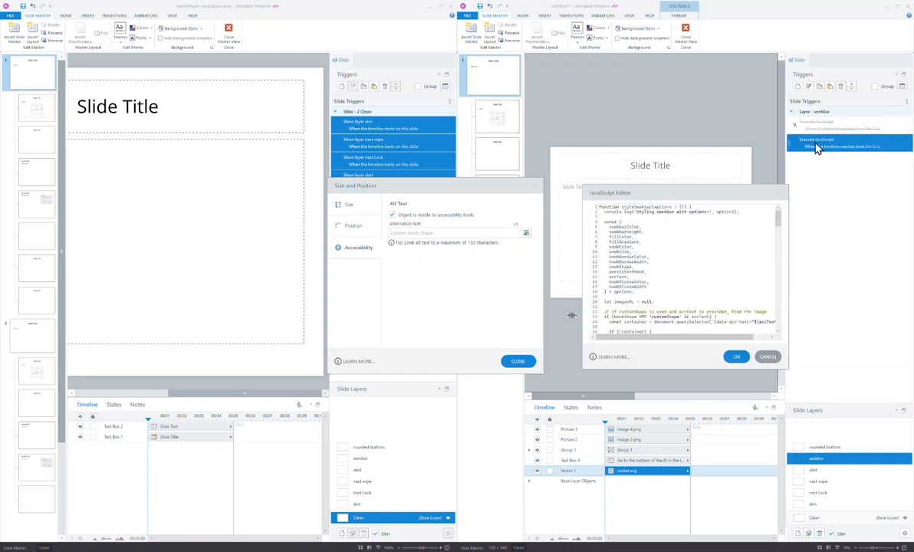
drag(778, 223, 779, 227)
drag(600, 283, 772, 320)
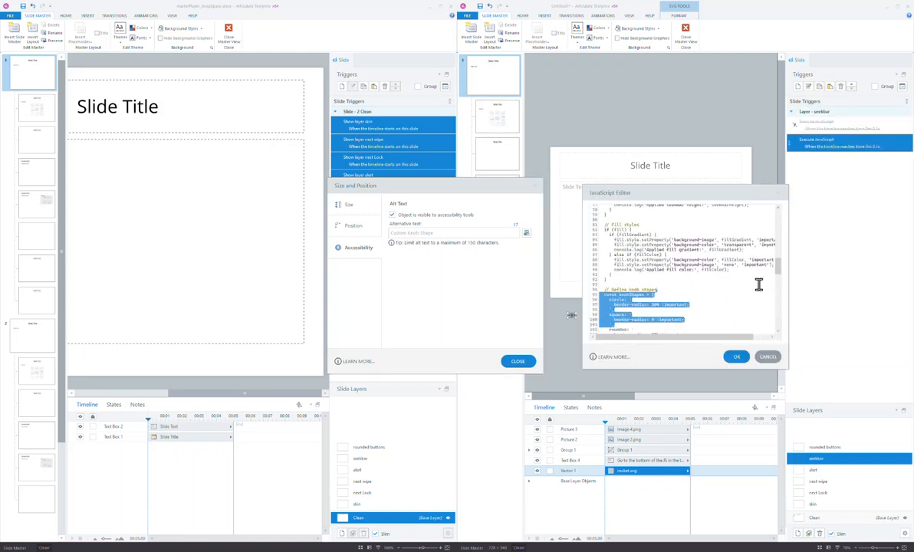
scroll(776, 257, up, 5)
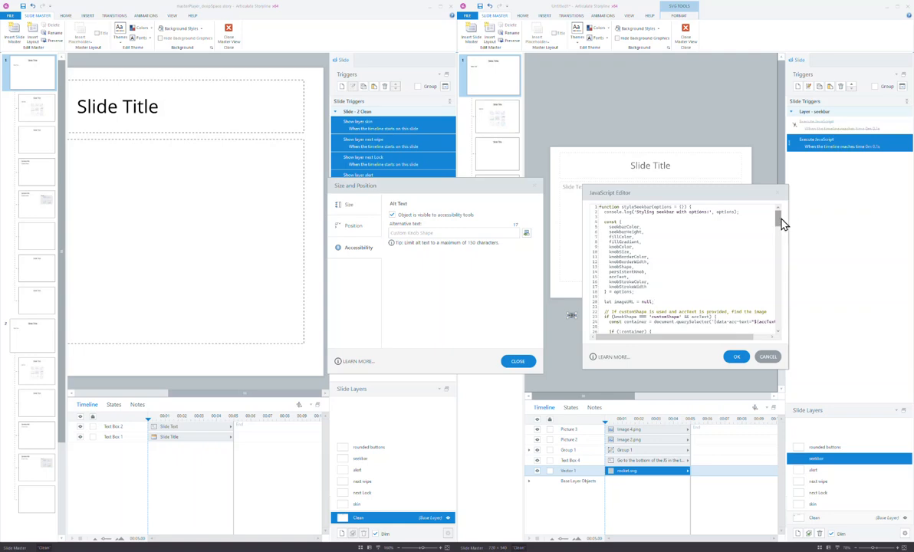
drag(778, 216, 779, 336)
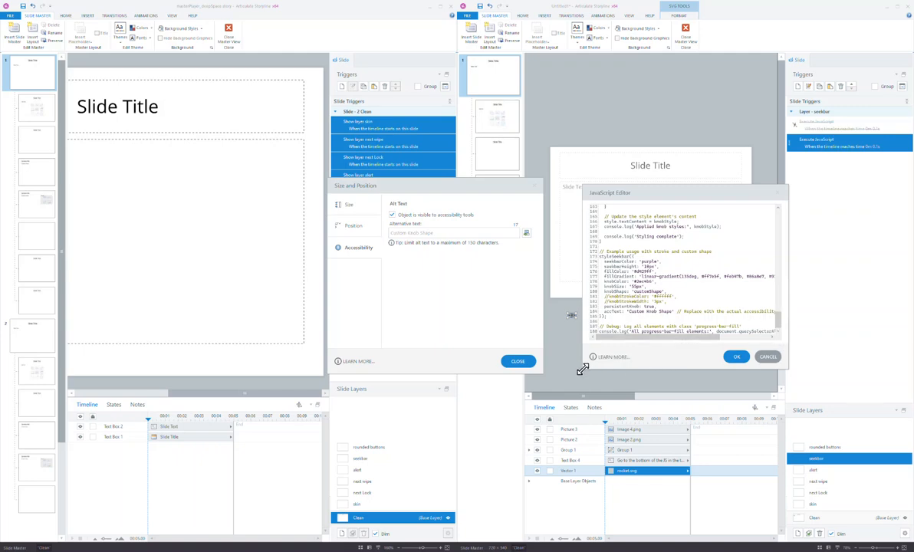
drag(583, 369, 484, 470)
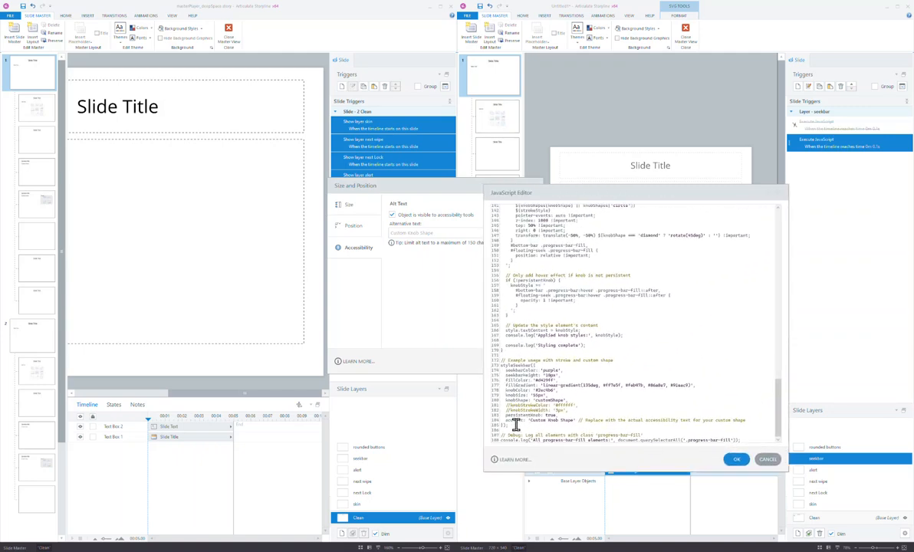
drag(514, 425, 492, 363)
click(587, 375)
mouse_move(557, 380)
mouse_down()
mouse_move(514, 381)
mouse_move(570, 391)
mouse_up()
click(571, 392)
drag(781, 401, 783, 431)
click(736, 458)
Show the rounded buttons layer and highlight its applyAndMaintainOvalButtons(50) setup line in the notes.
click(830, 450)
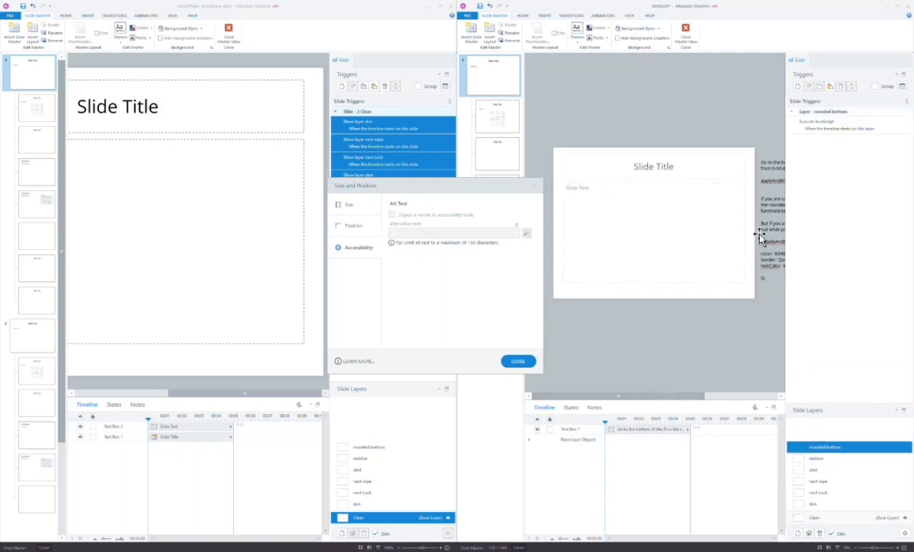
drag(688, 399, 754, 400)
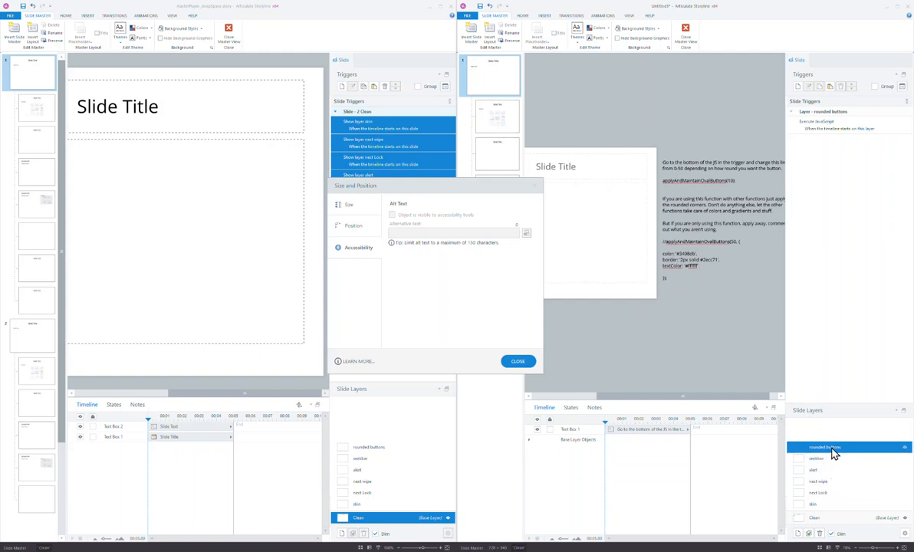
drag(736, 181, 647, 180)
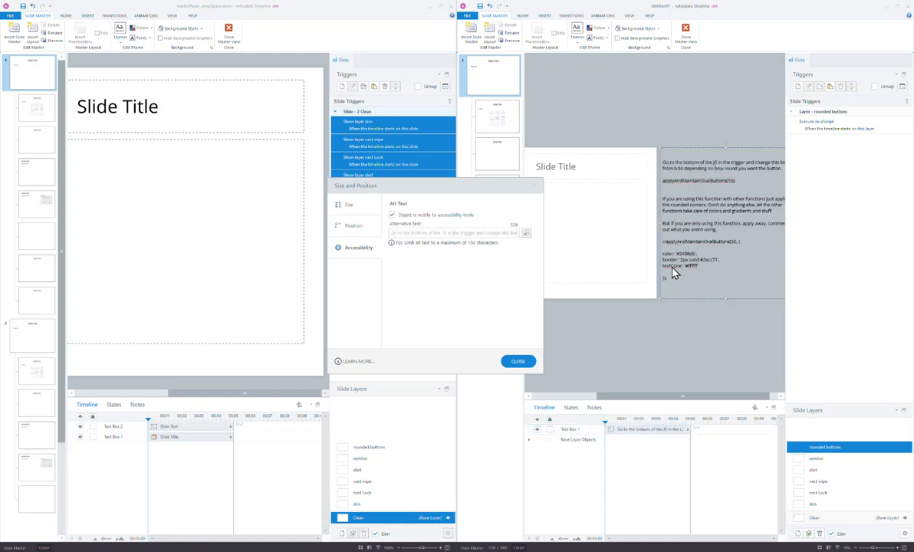
click(723, 290)
double_click(821, 126)
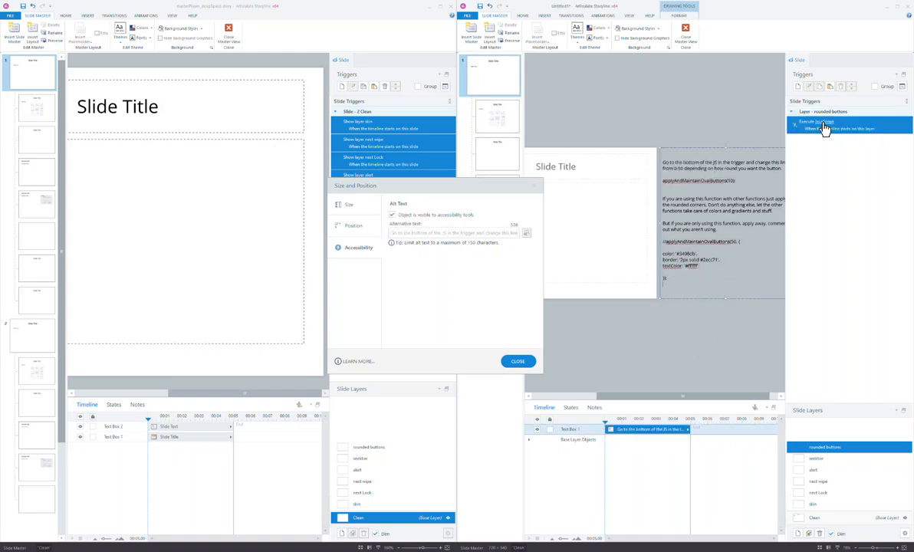
drag(707, 191, 590, 110)
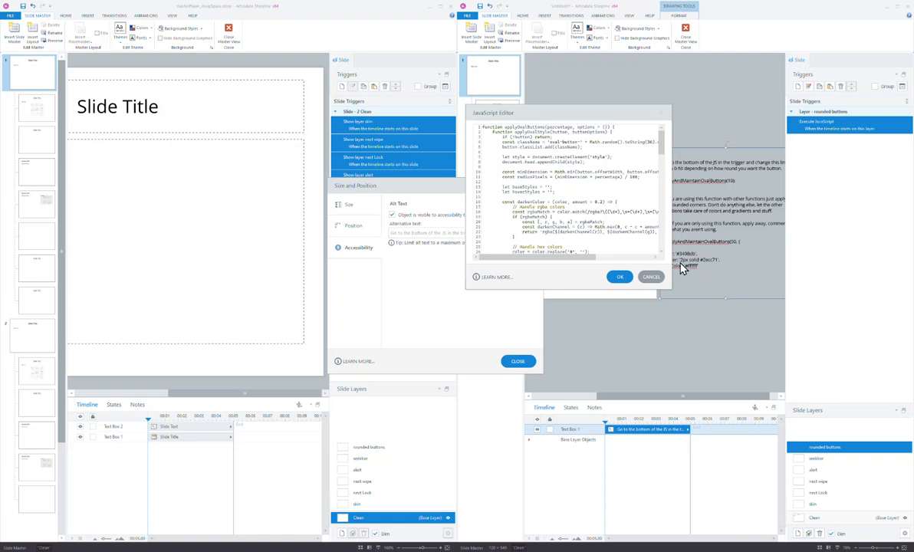
drag(668, 290, 775, 512)
drag(774, 201, 786, 379)
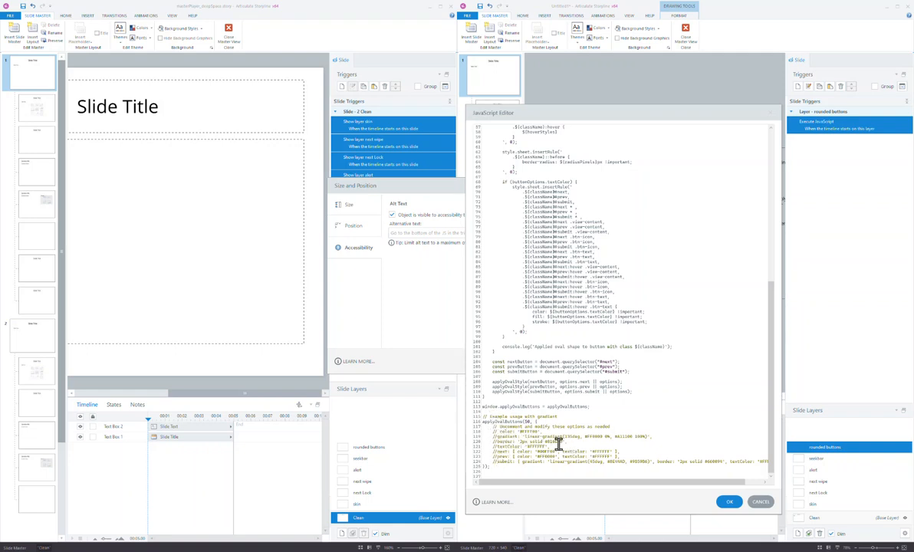
drag(555, 445, 488, 424)
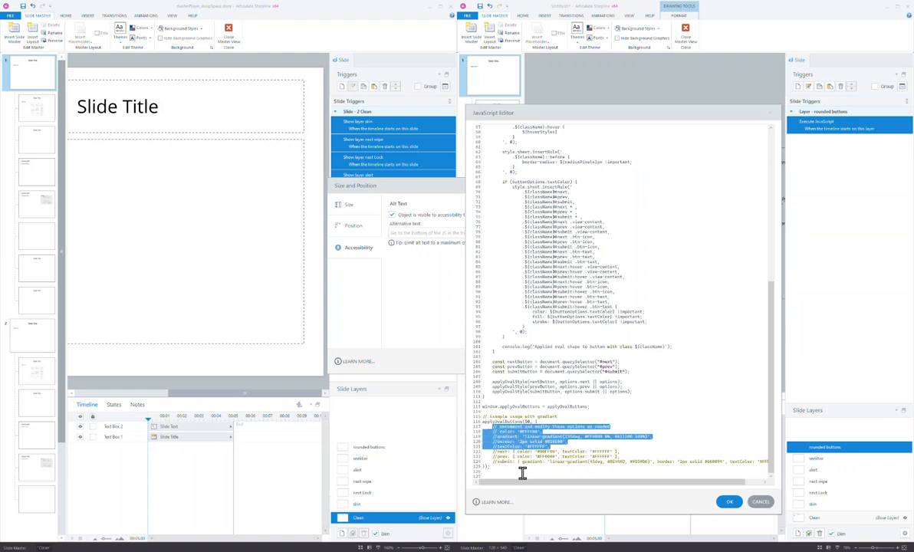
click(522, 429)
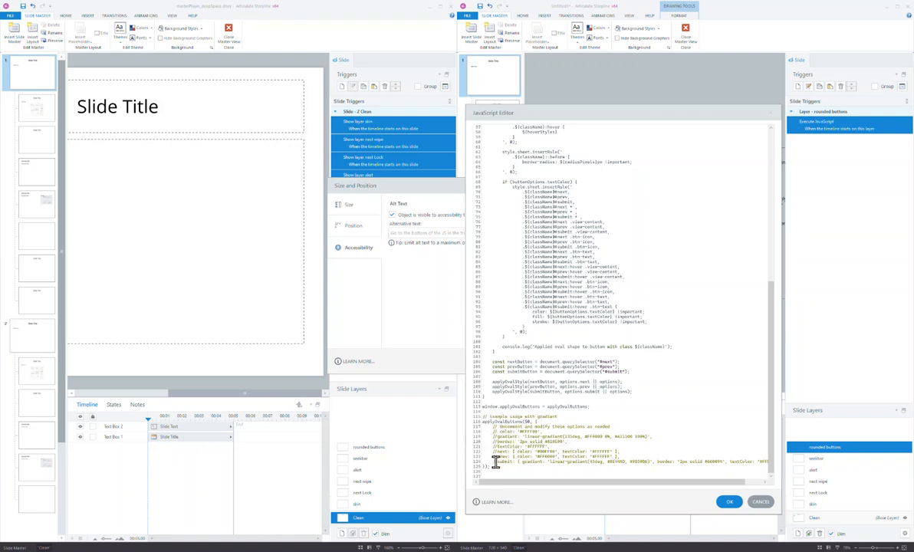
drag(535, 485, 510, 461)
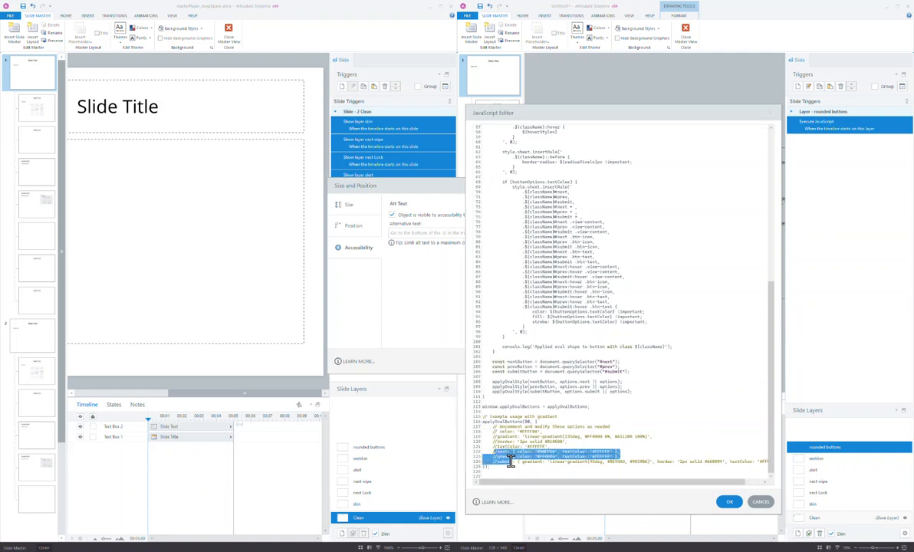
click(497, 477)
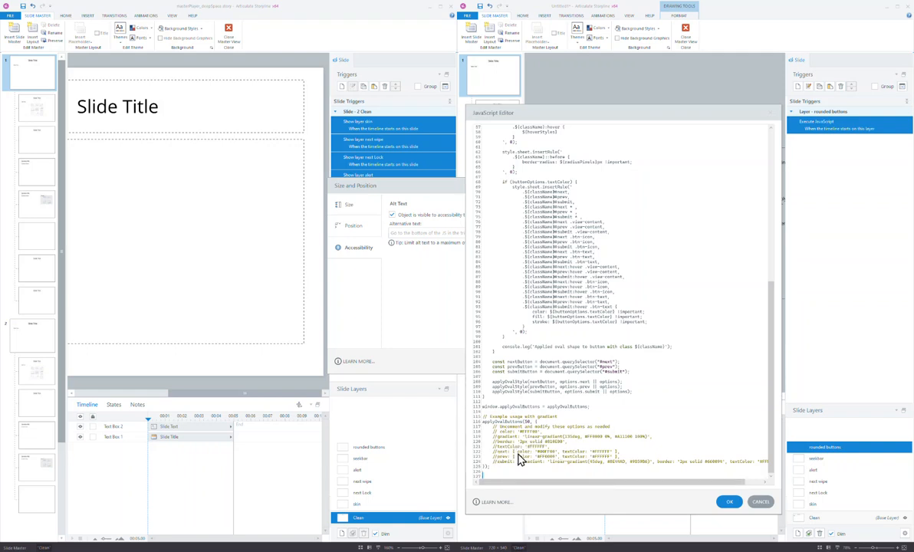
drag(517, 452, 612, 451)
mouse_move(719, 483)
mouse_down()
mouse_move(755, 484)
mouse_move(711, 483)
mouse_up()
click(730, 501)
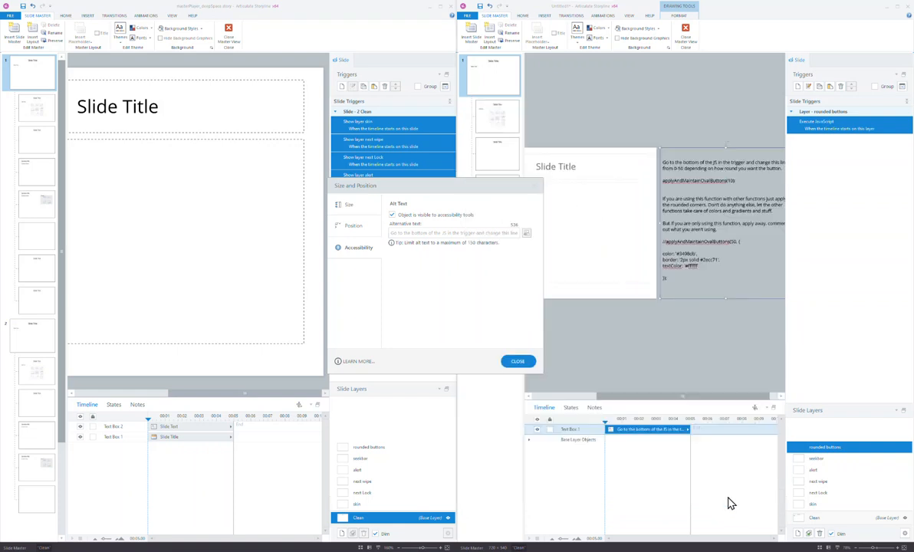
Close the accessibility settings and exit slide master view in both projects.
click(517, 361)
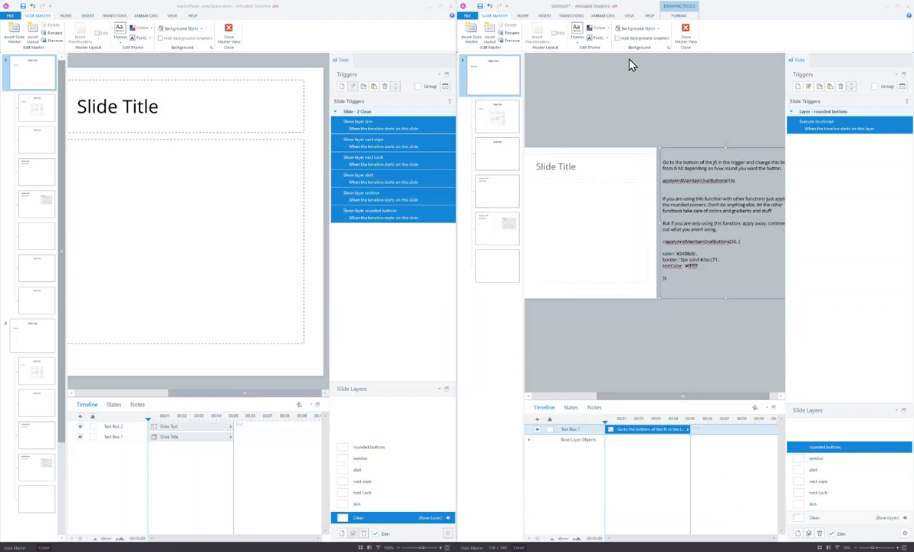
click(686, 32)
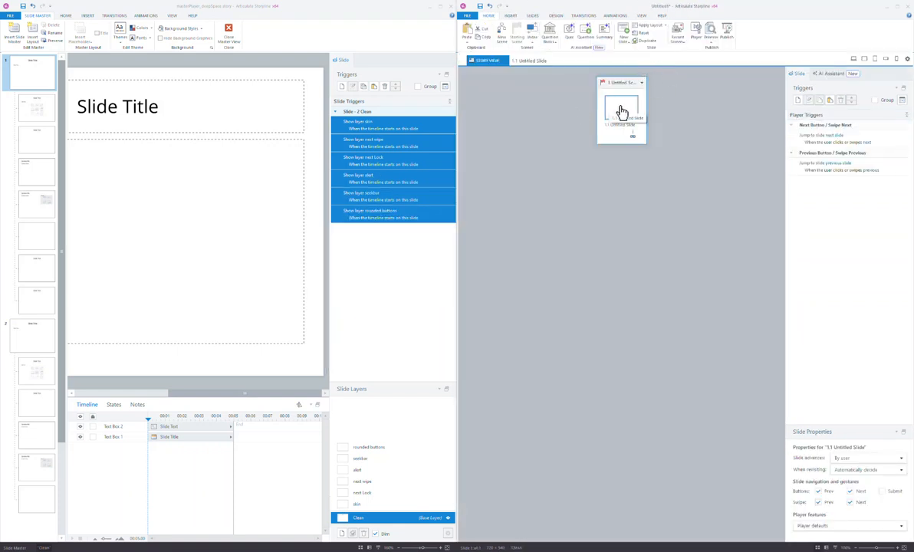
click(229, 35)
Open slide 1.2 traveling zoomed out to the whole slide and select its rocket image.
click(33, 134)
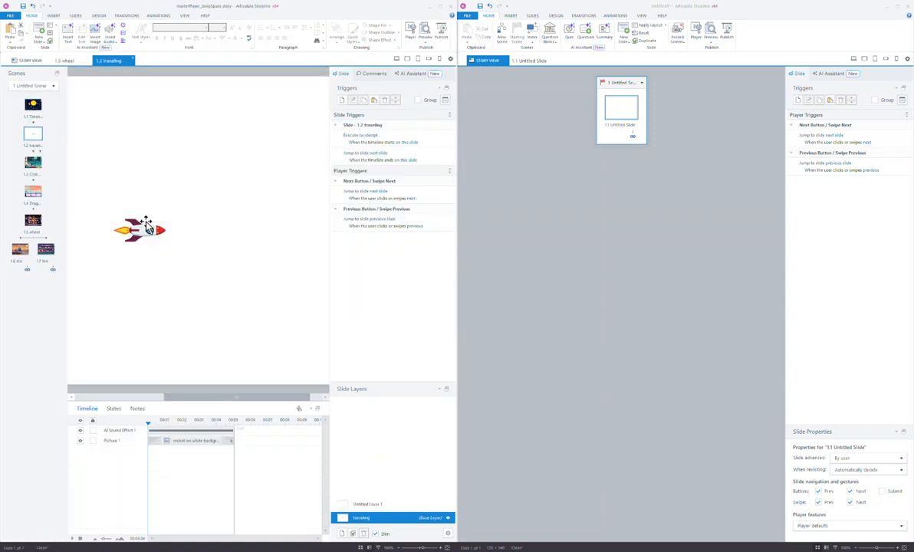
click(147, 224)
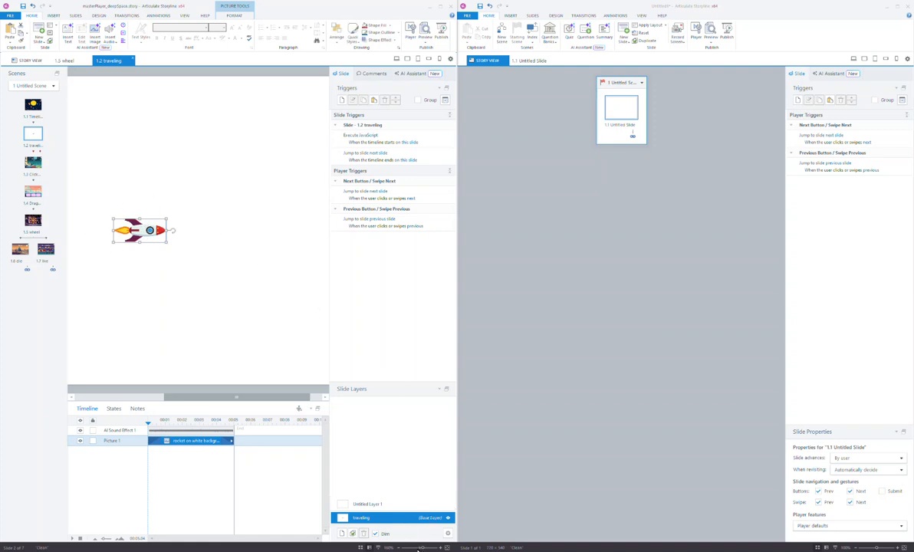
click(418, 549)
click(123, 323)
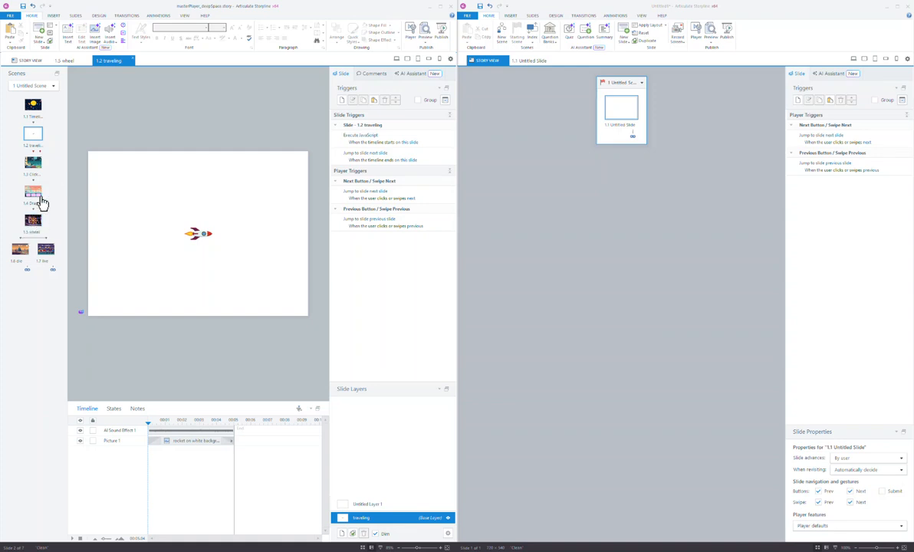
click(205, 239)
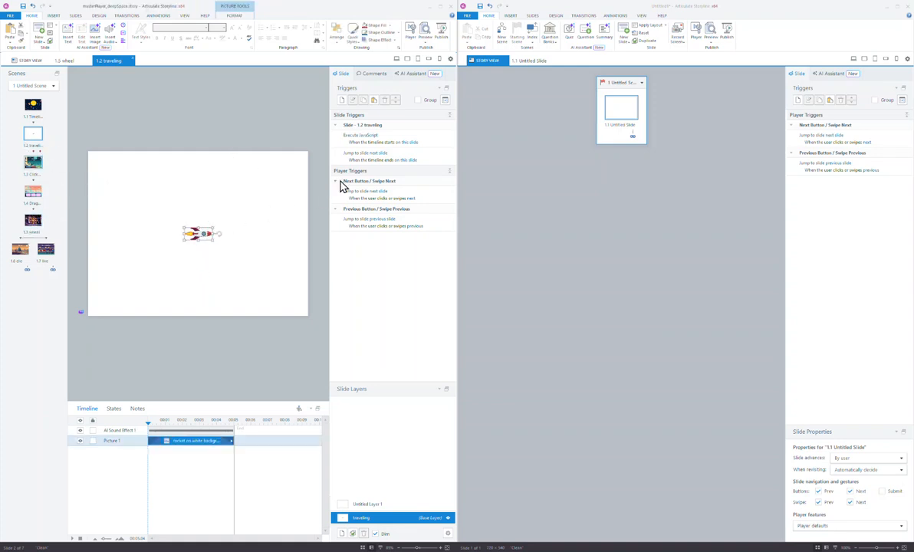
double_click(361, 138)
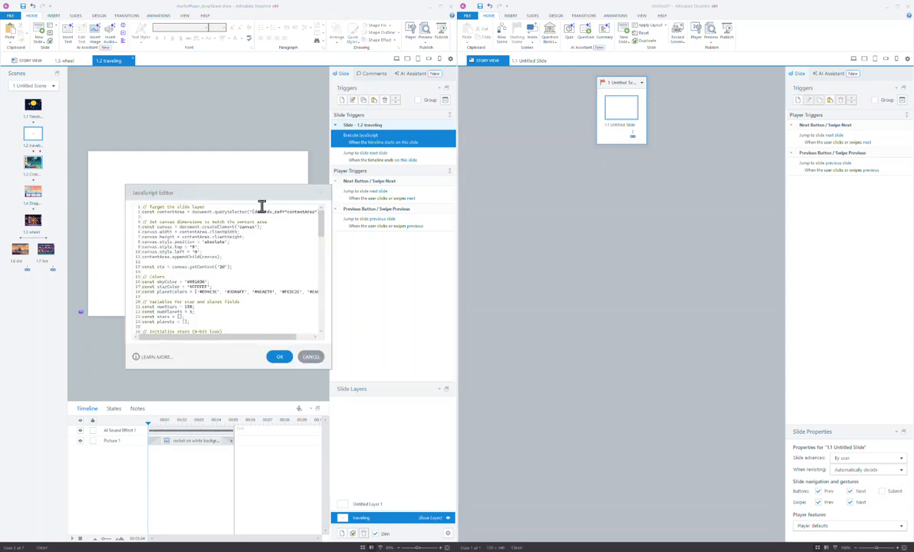
drag(276, 193, 423, 69)
drag(480, 244, 447, 548)
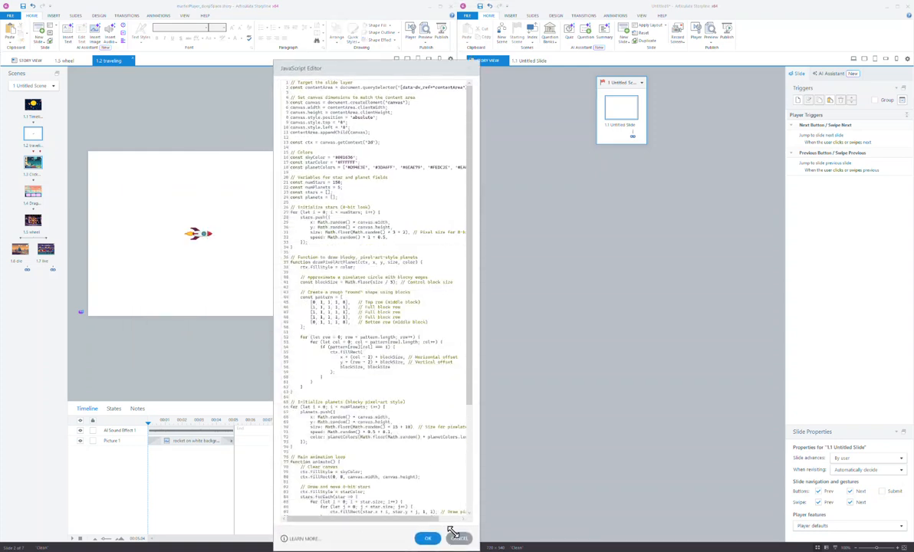
drag(480, 362, 640, 362)
drag(634, 322, 635, 238)
drag(349, 196, 284, 151)
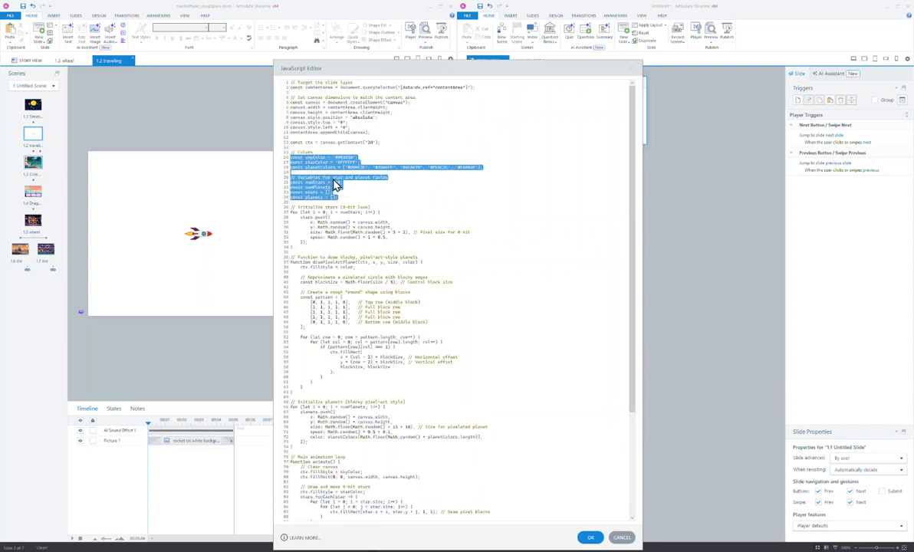
click(632, 69)
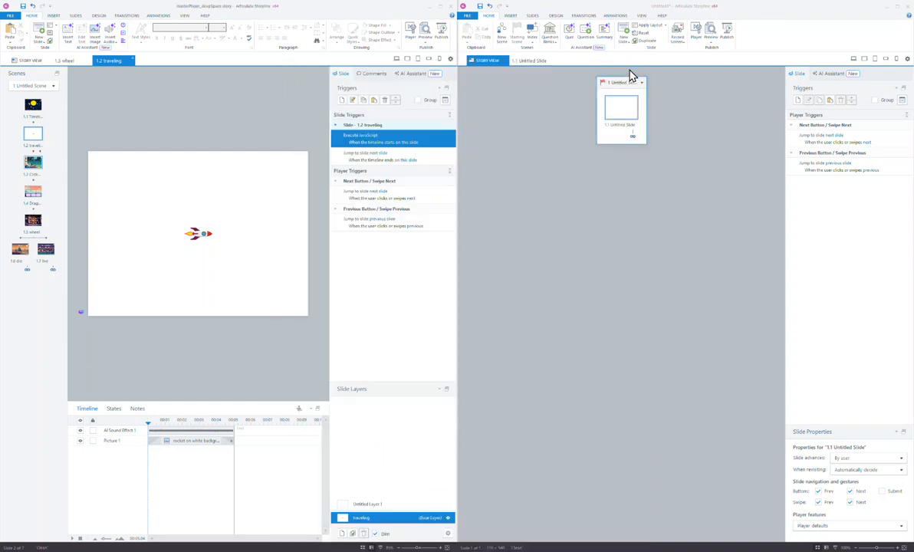
click(33, 163)
Open slide 1.5 wheel and the Spin button's first JavaScript trigger in an enlarged, widened editor.
click(34, 222)
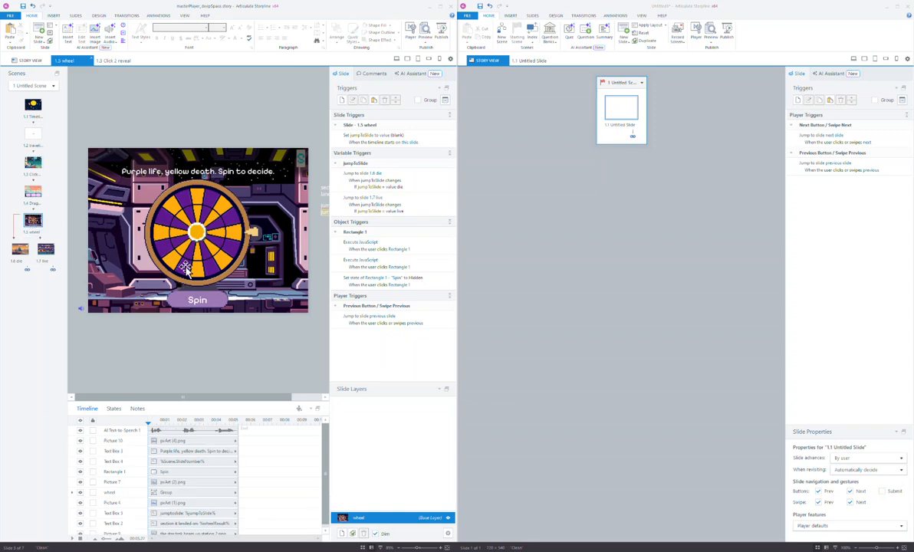
click(368, 248)
click(369, 243)
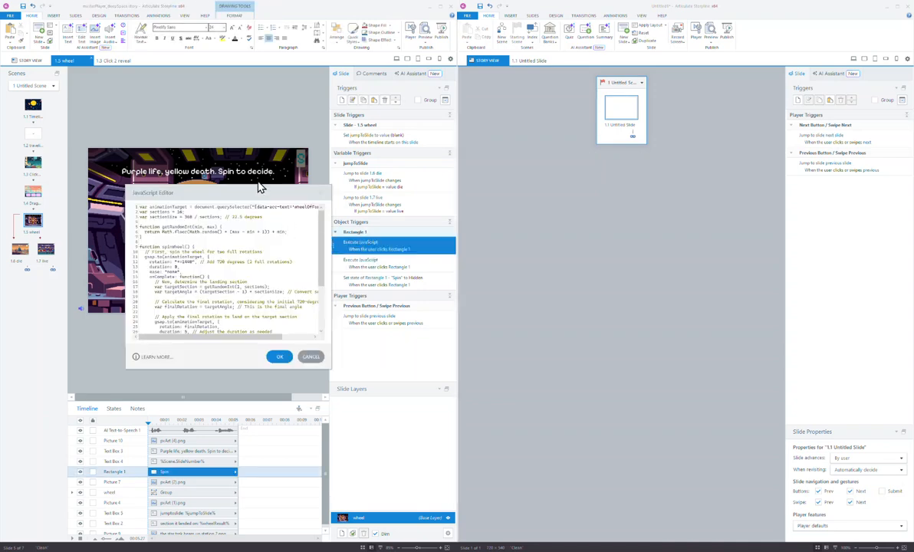
drag(259, 186, 314, 52)
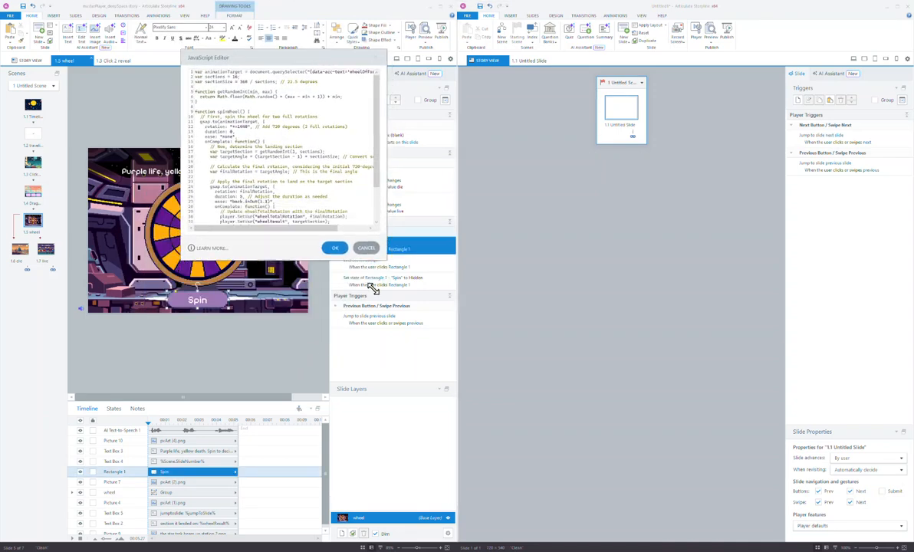
drag(373, 289, 400, 361)
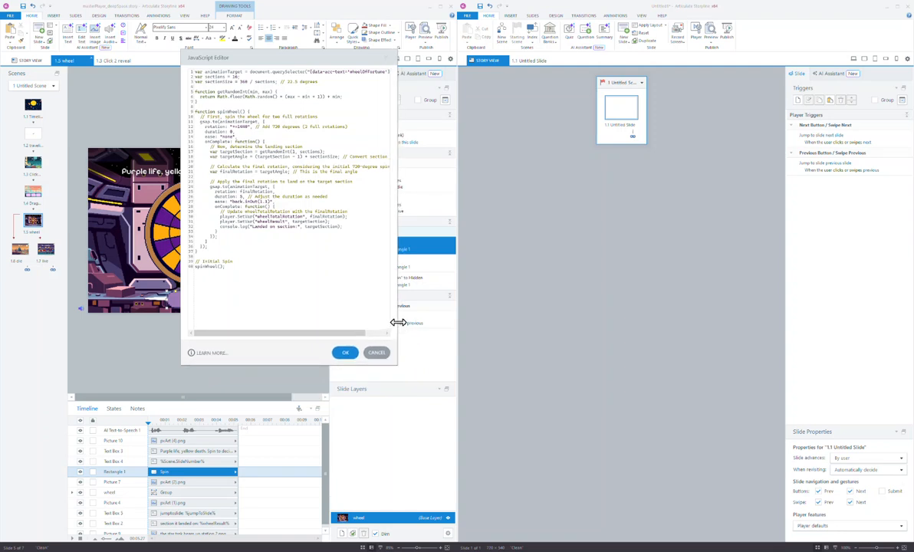
drag(398, 322, 479, 323)
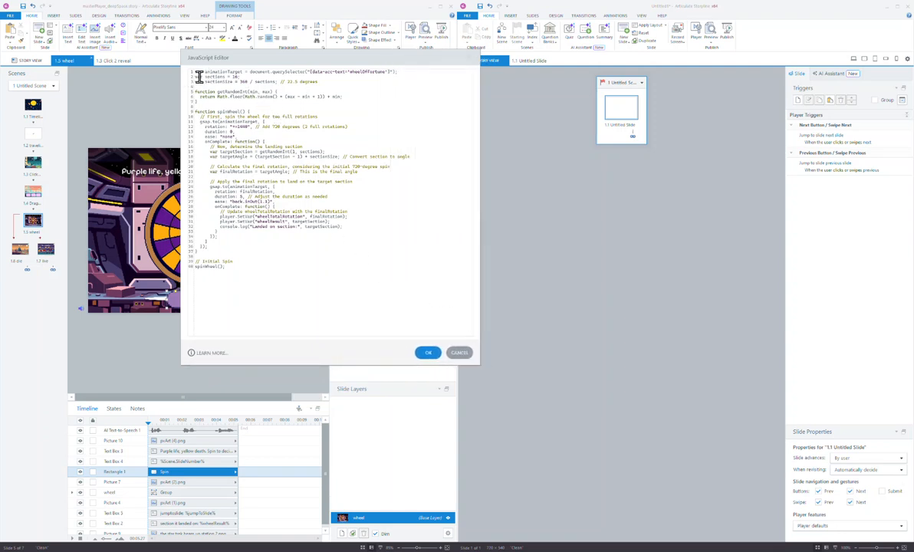
Review the spinWheel script's 16-section count, easing setting and animation call, then close it.
double_click(237, 77)
drag(230, 201, 287, 207)
drag(210, 187, 272, 186)
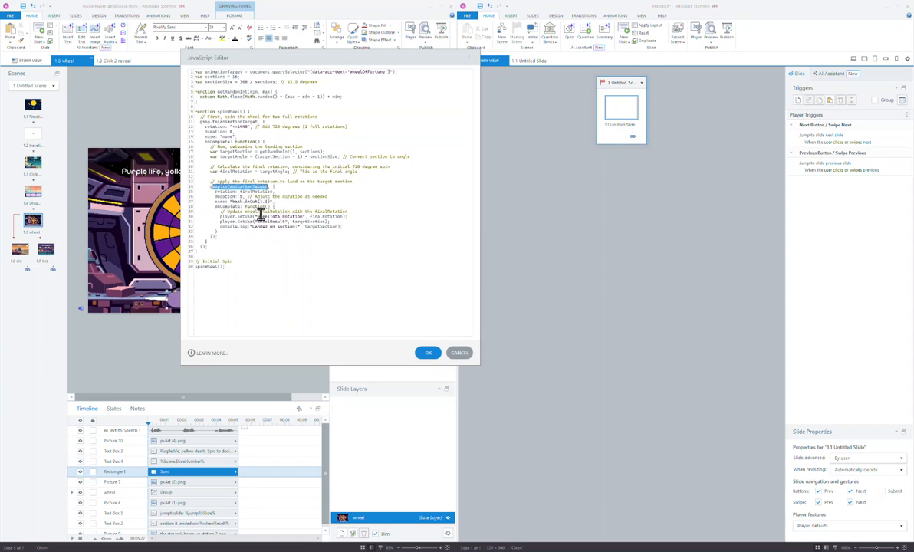
click(244, 211)
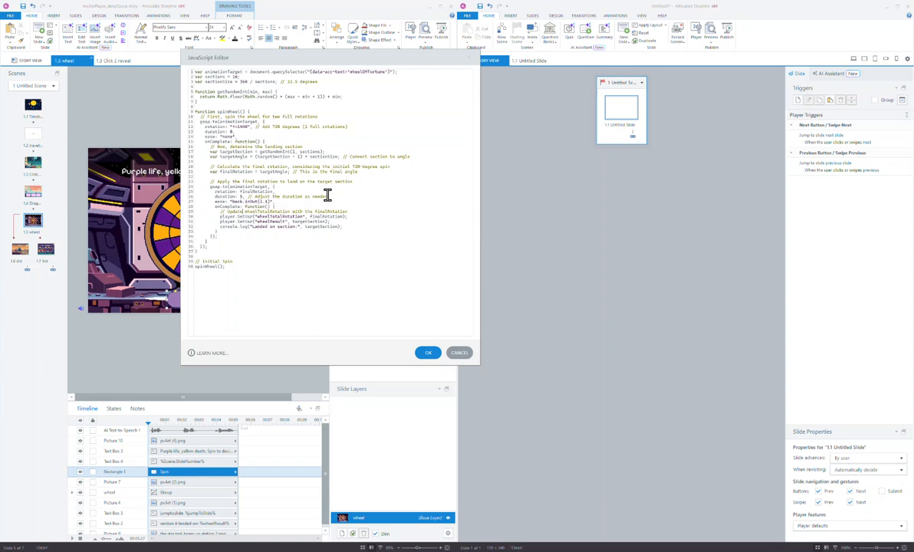
click(429, 353)
click(406, 264)
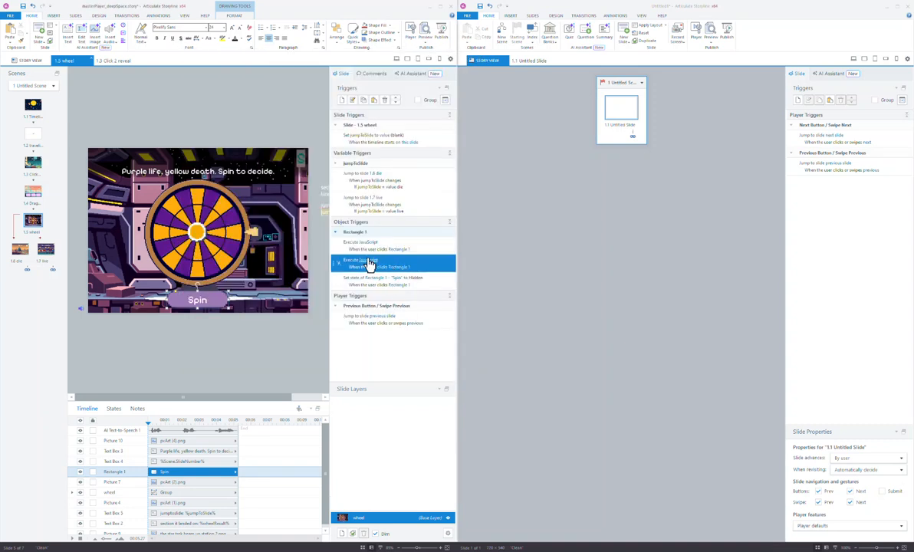
click(370, 263)
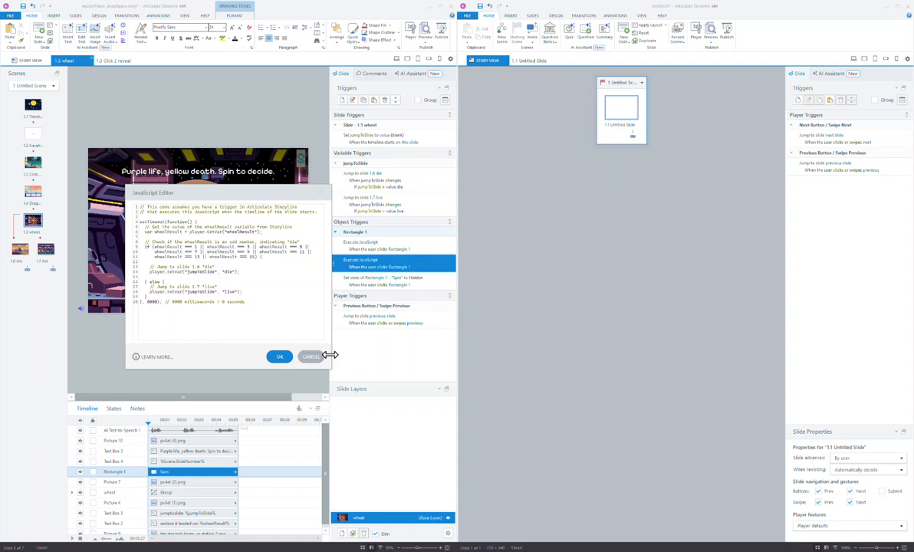
drag(333, 369, 411, 377)
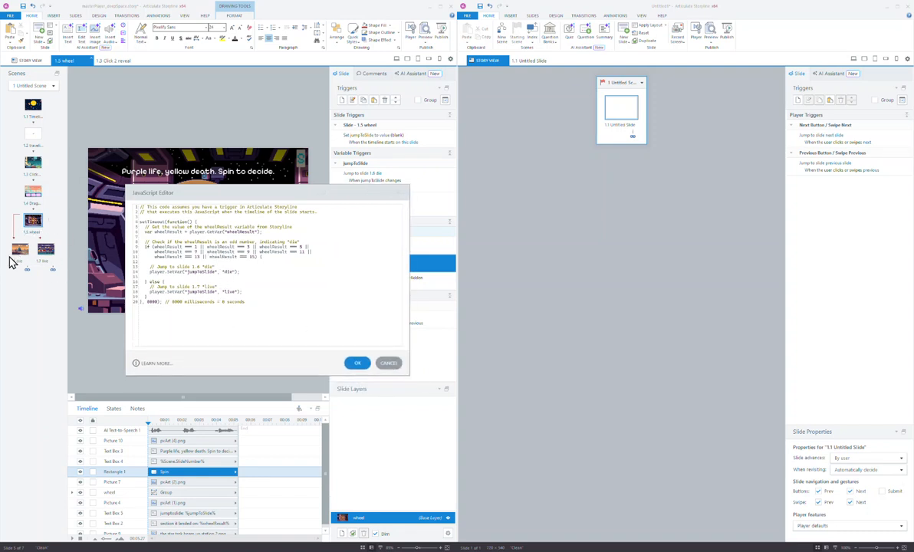
drag(314, 194, 220, 193)
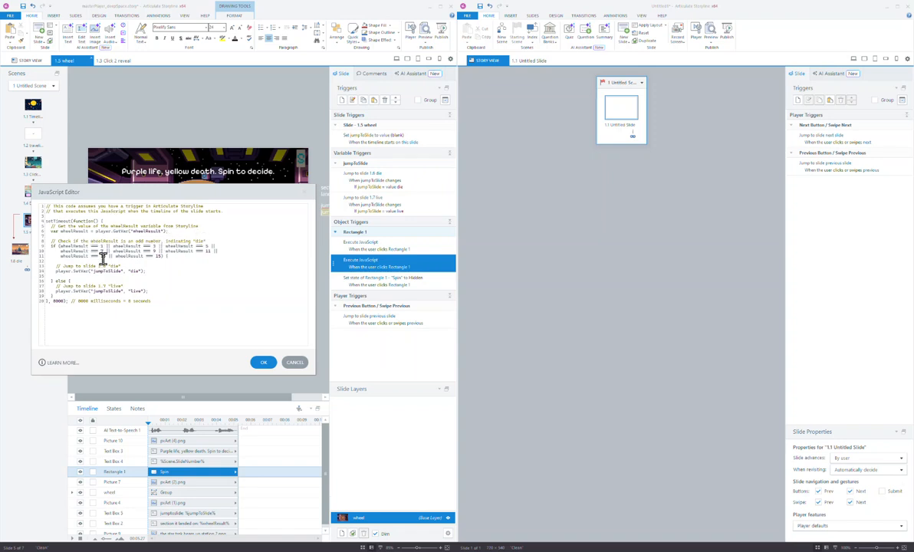
drag(196, 198, 235, 184)
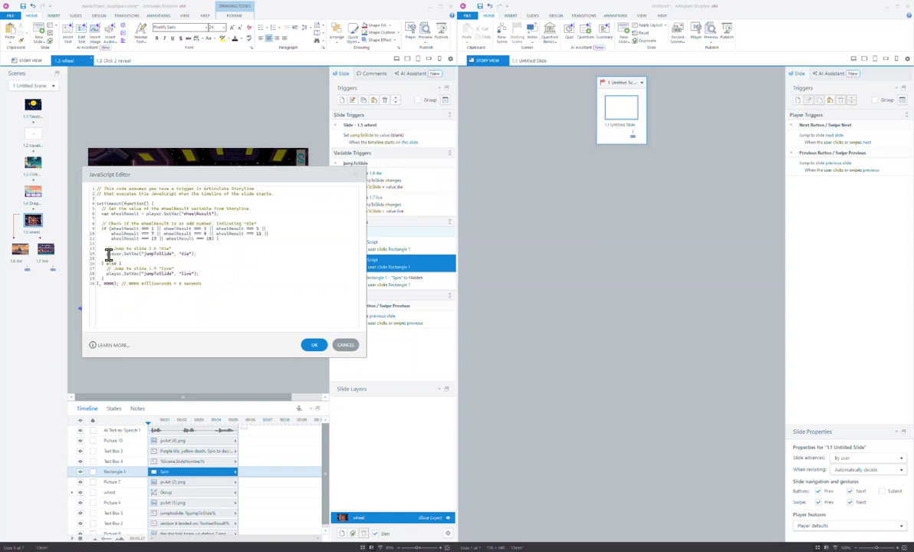
drag(107, 255, 211, 254)
click(202, 260)
click(346, 344)
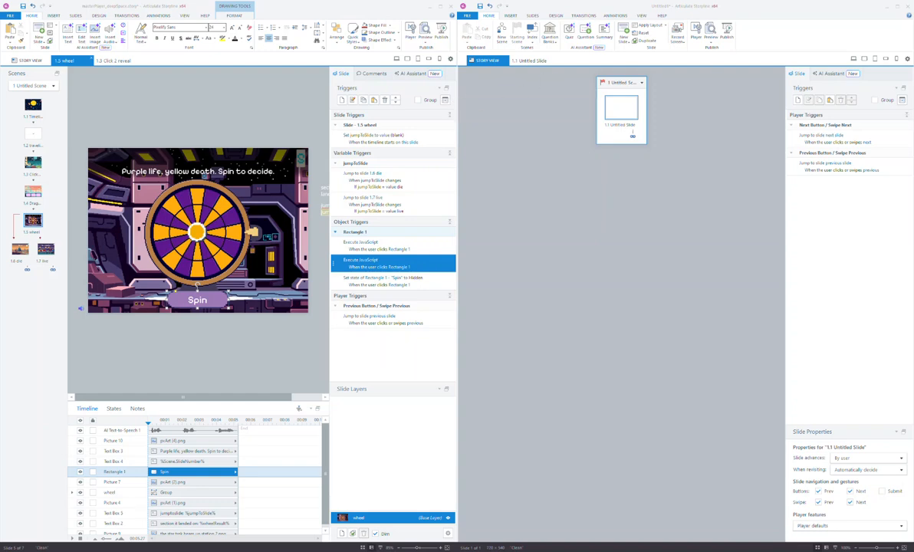
drag(913, 124, 563, 198)
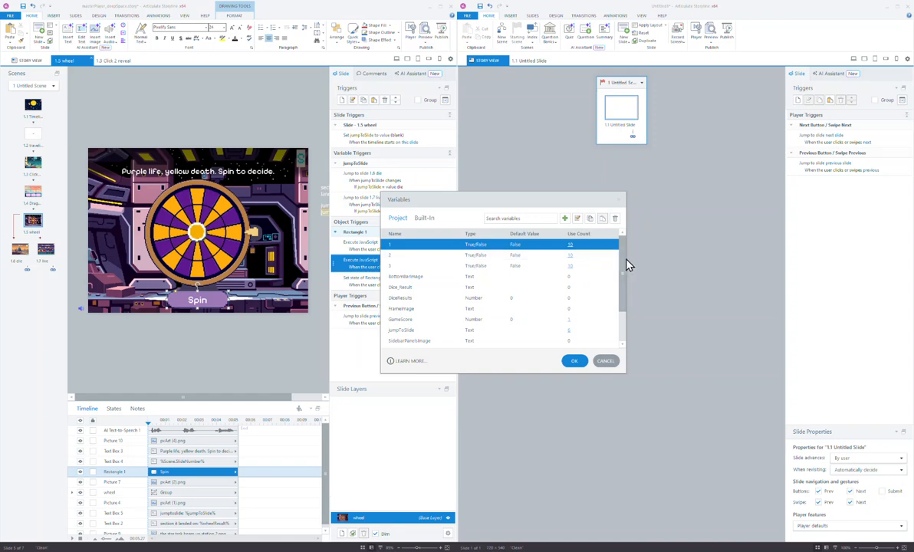
drag(626, 273, 624, 316)
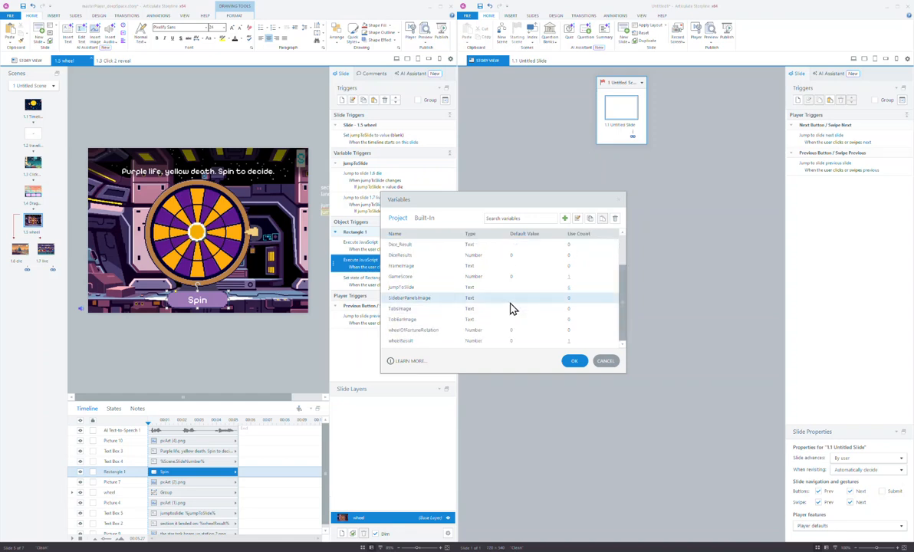
click(426, 331)
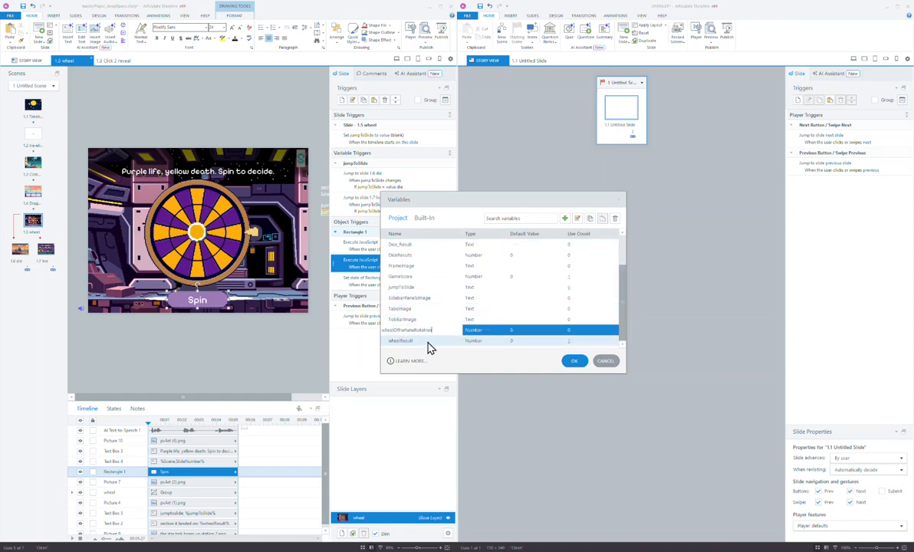
click(428, 342)
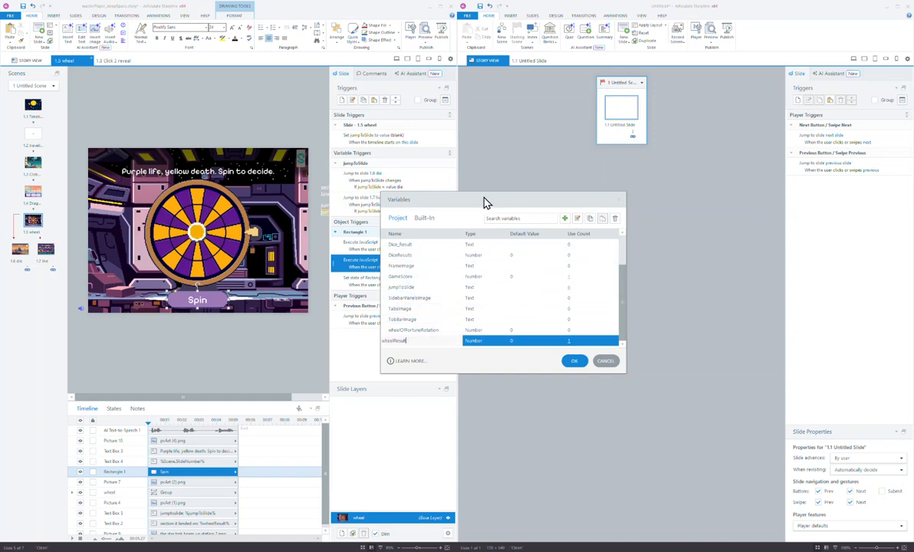
drag(527, 201, 553, 190)
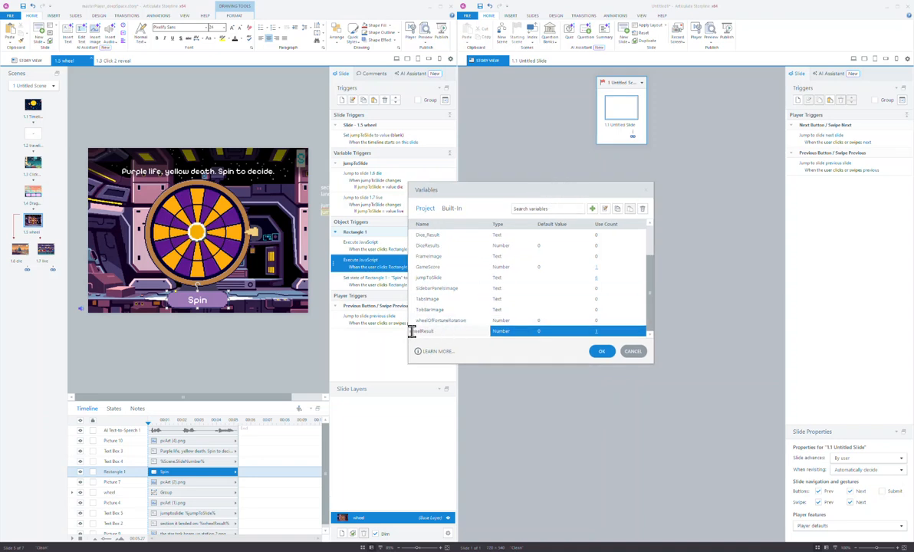
click(602, 352)
double_click(372, 263)
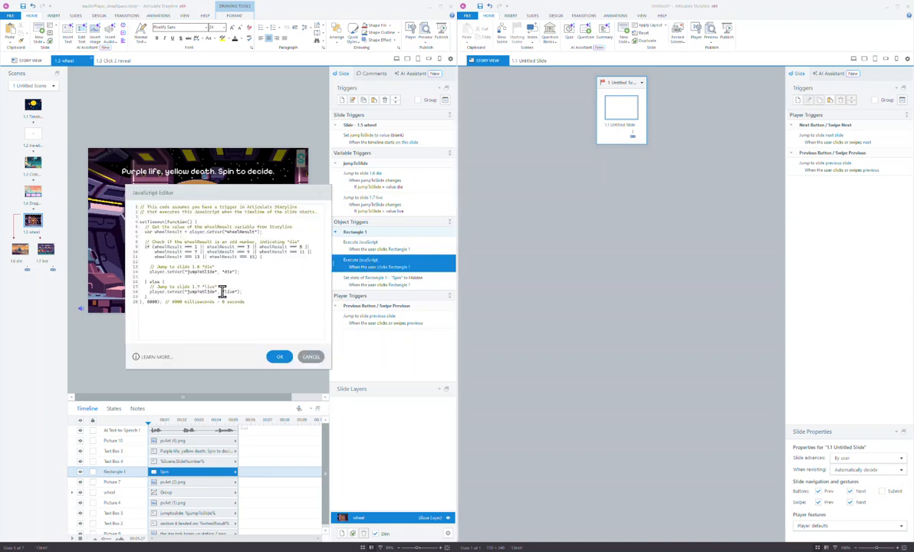
click(311, 357)
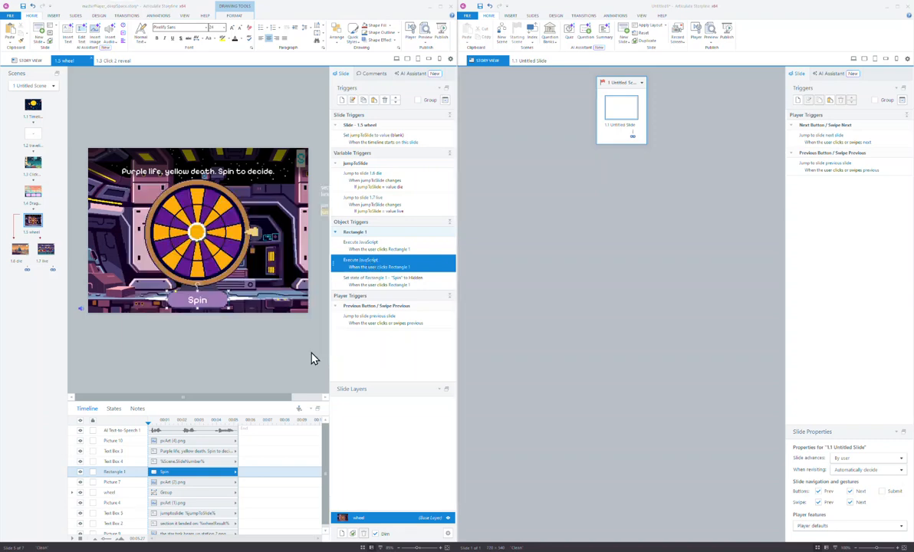
click(446, 101)
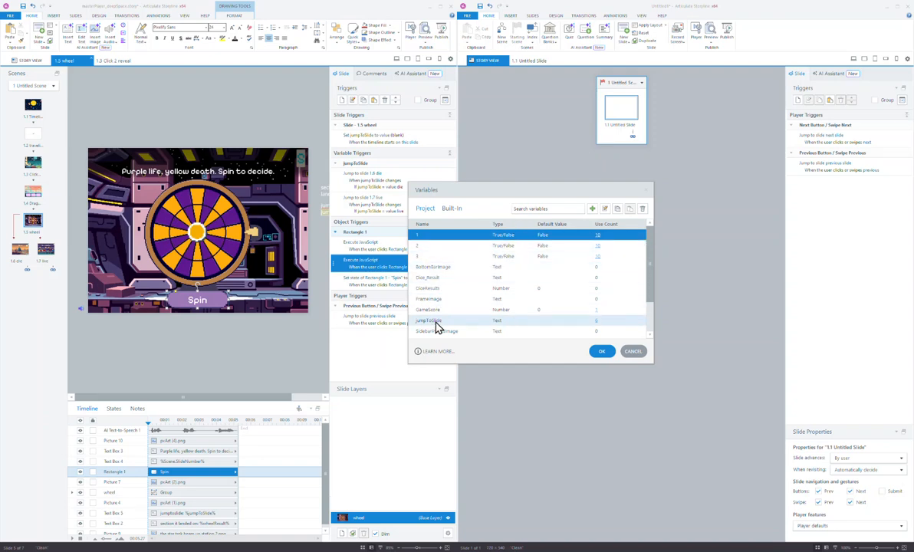
click(648, 189)
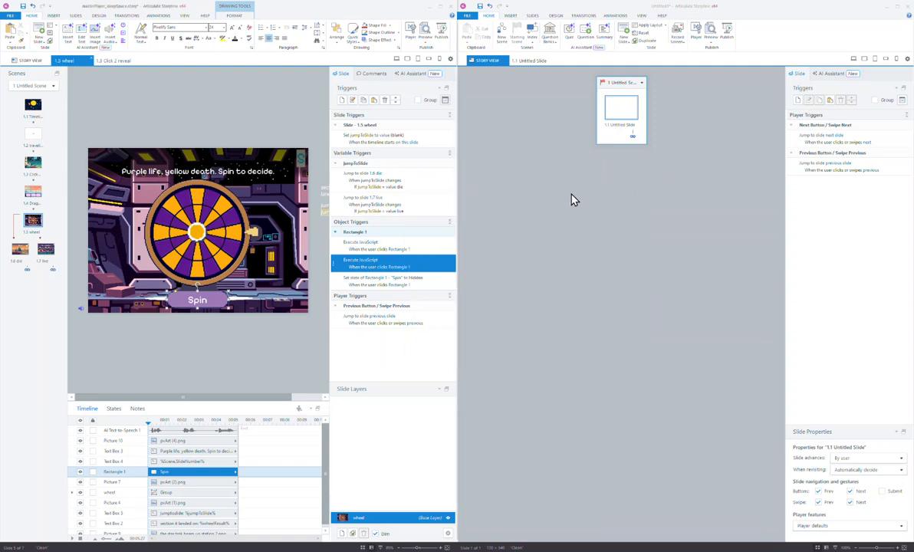
Add a semicolon after 8000) on line 20 of the Spin button's second script and save.
click(382, 176)
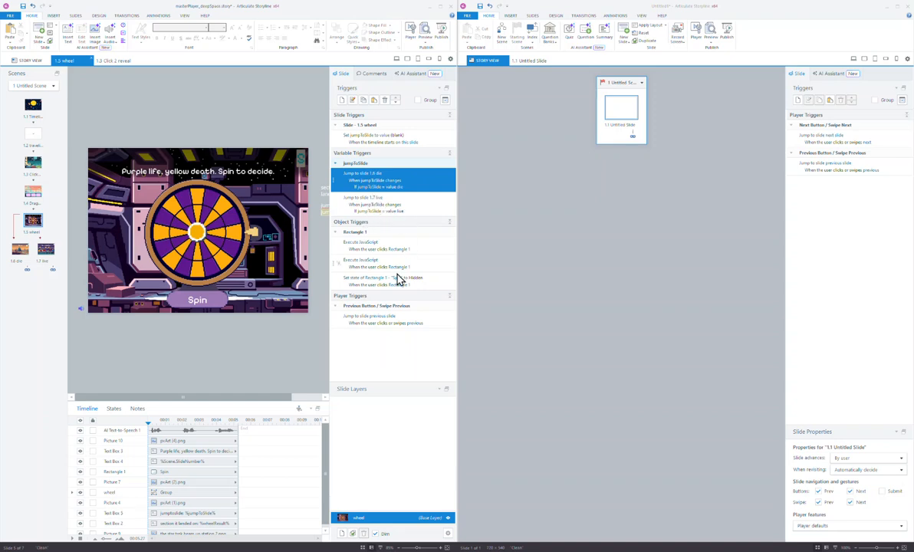
click(371, 264)
click(371, 264)
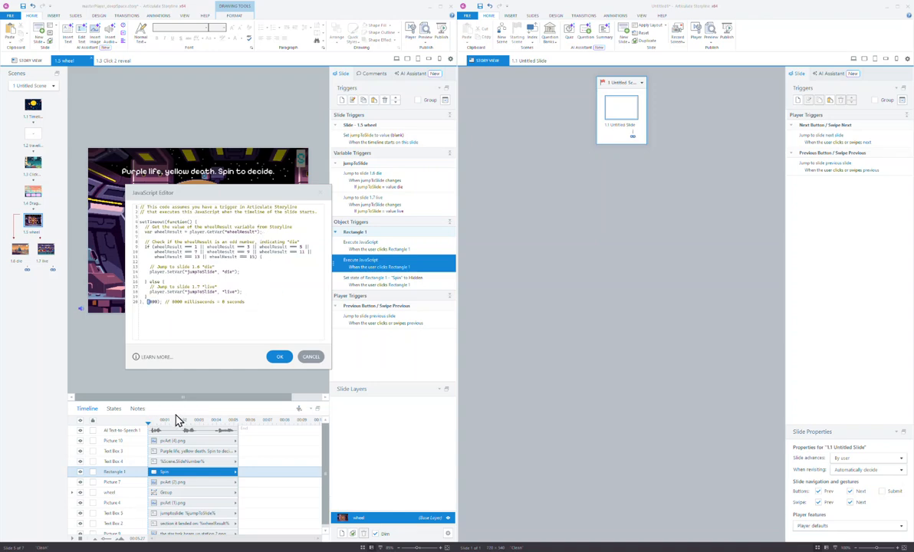
click(260, 299)
drag(244, 200, 343, 246)
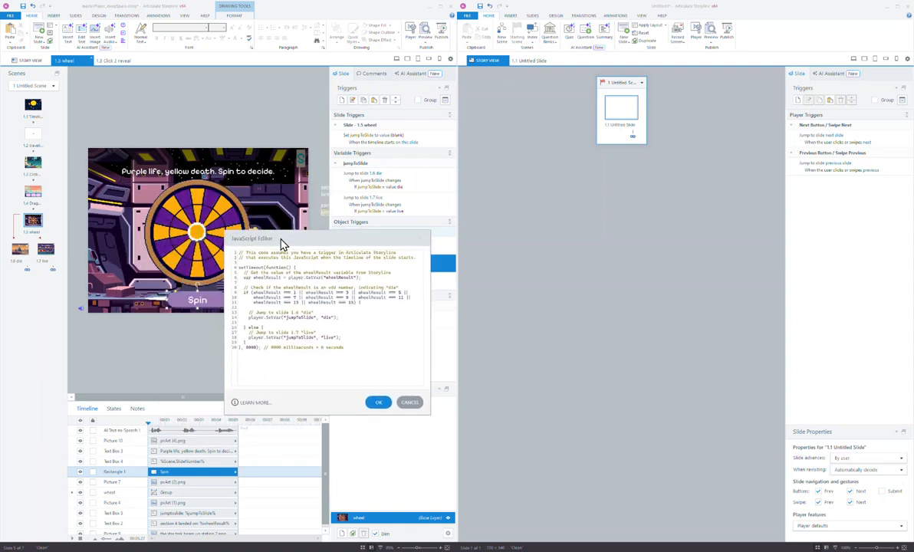
drag(282, 244, 340, 208)
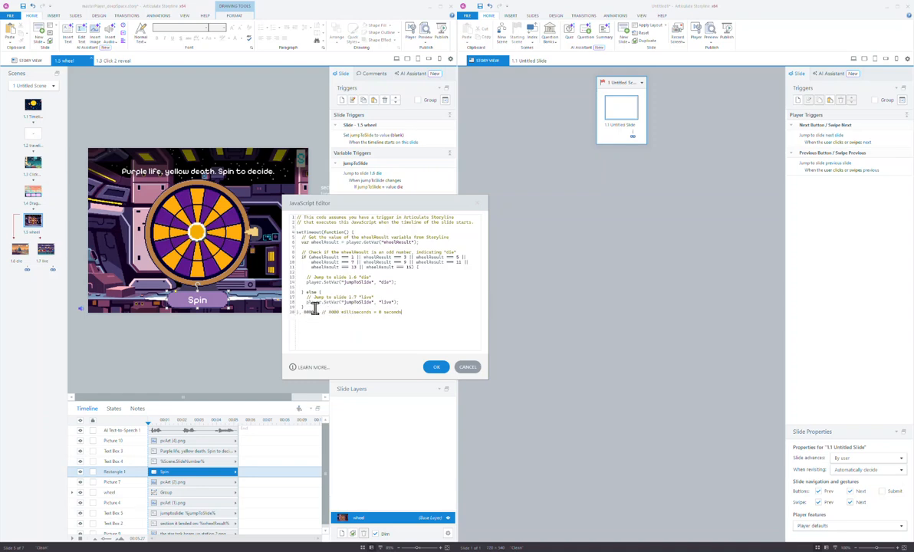
text(;)
click(435, 368)
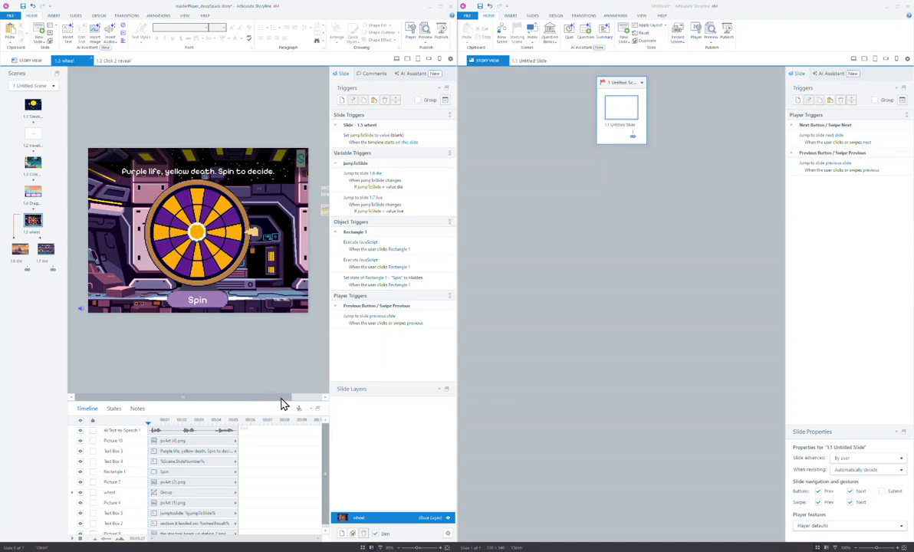
drag(275, 397, 236, 392)
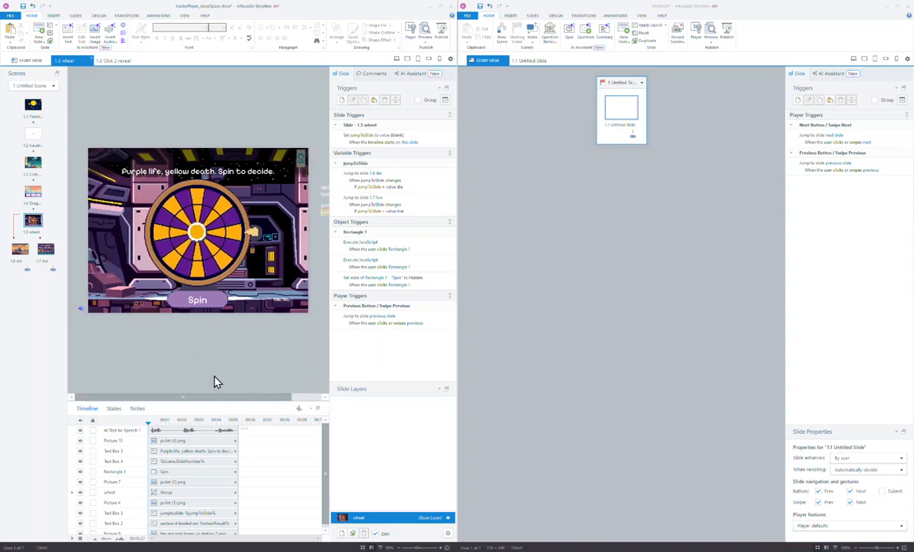